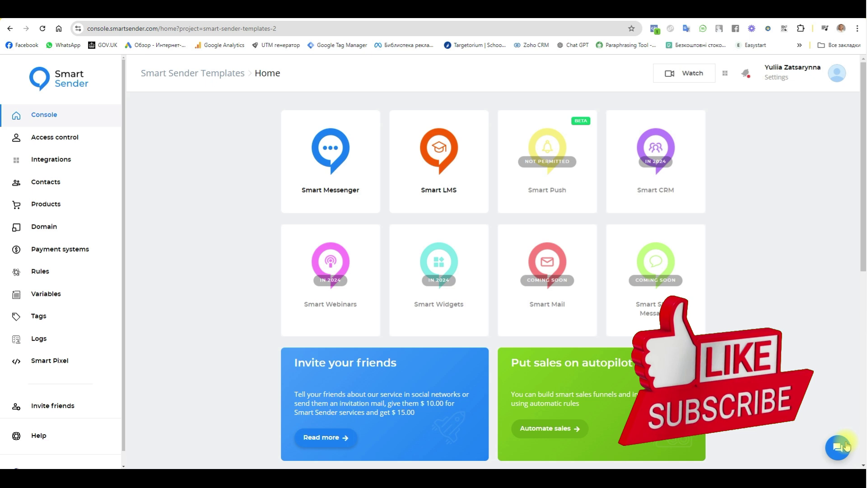
# Step: Open the Telegram Menus growth tool in Smart Messenger
pyautogui.click(341, 156)
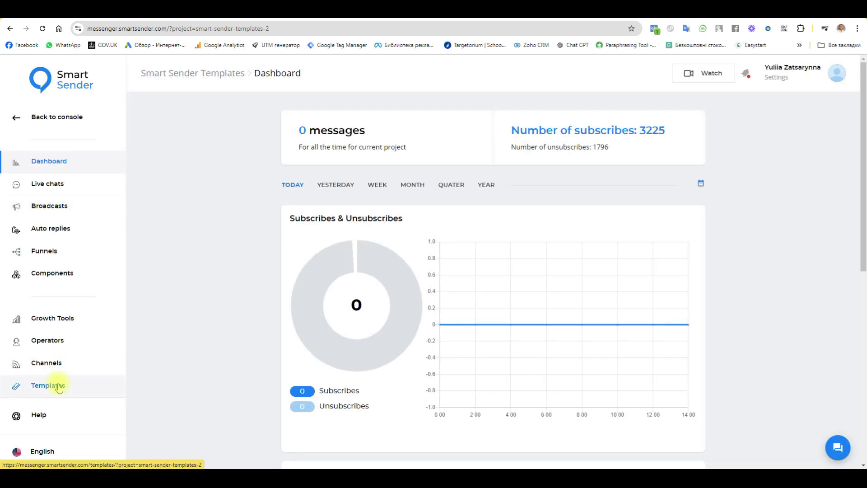
pyautogui.click(48, 321)
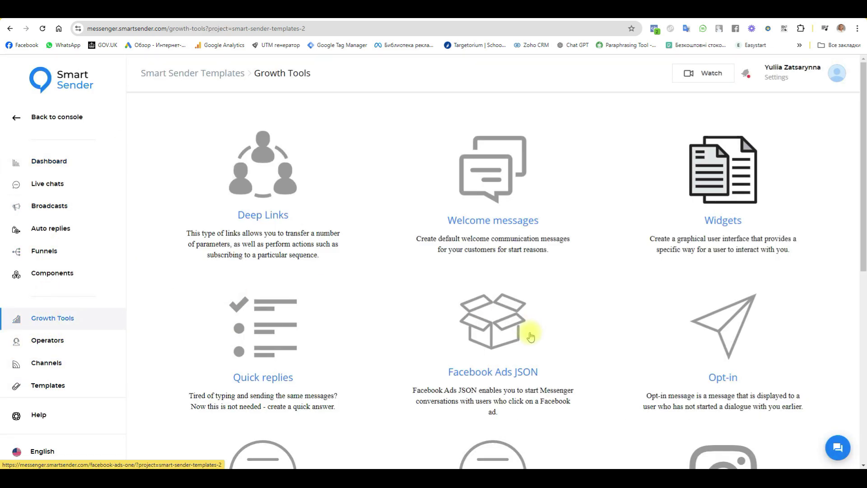
pyautogui.scroll(-14, 530, 336)
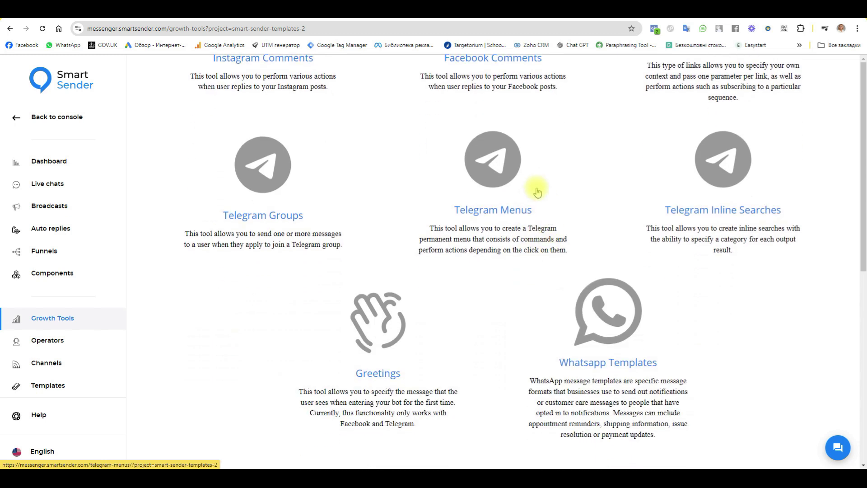
pyautogui.click(494, 161)
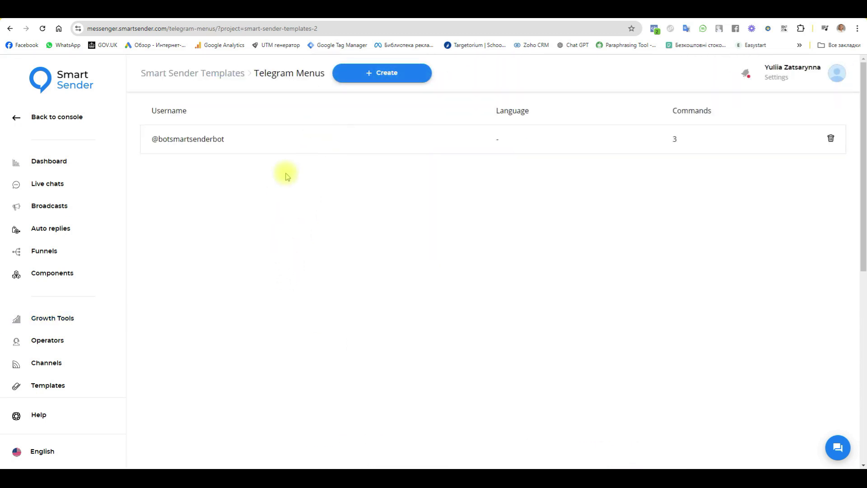
# Step: Create a Telegram menu for Smart_Sender_Templates_Bot without choosing a language, and open the new menu
pyautogui.click(386, 72)
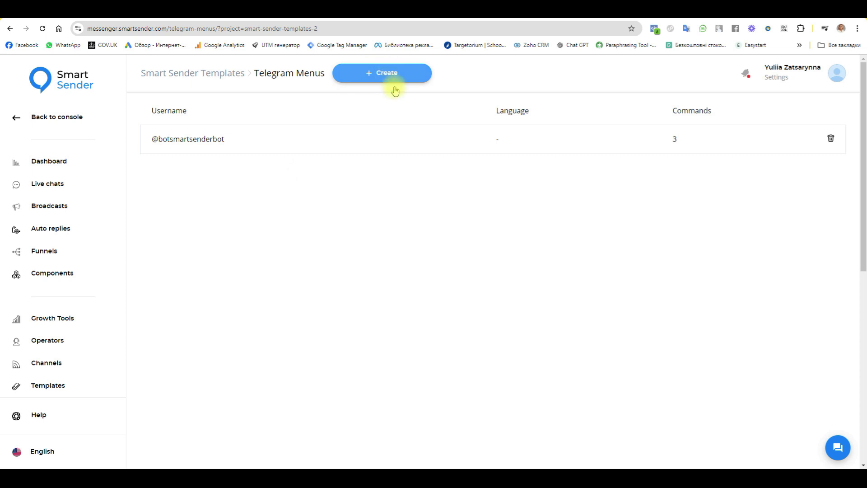
pyautogui.click(389, 258)
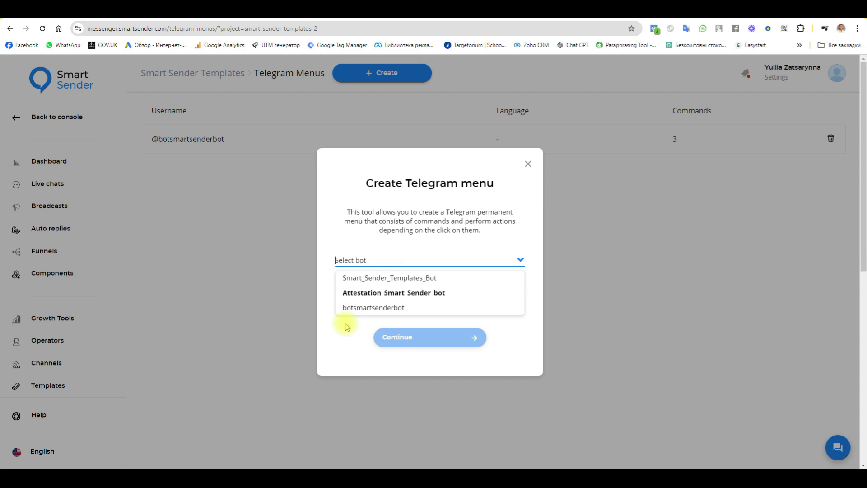
pyautogui.click(374, 278)
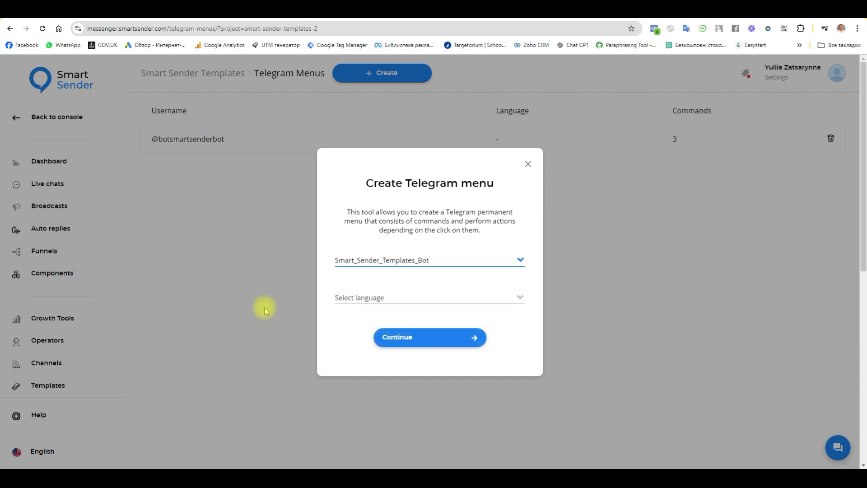
pyautogui.click(383, 300)
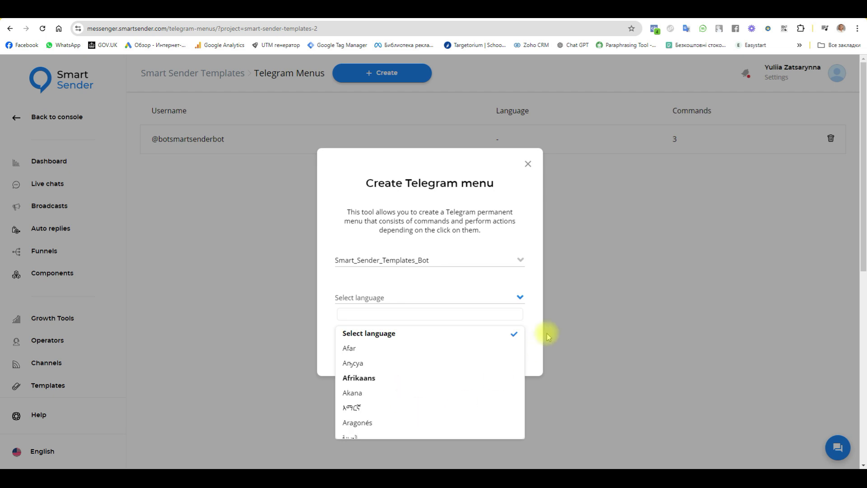
pyautogui.click(532, 335)
pyautogui.click(434, 342)
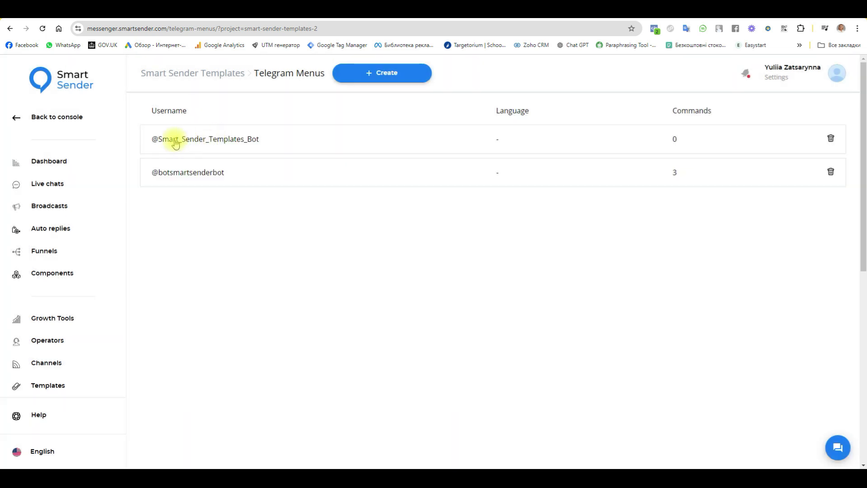
pyautogui.click(176, 142)
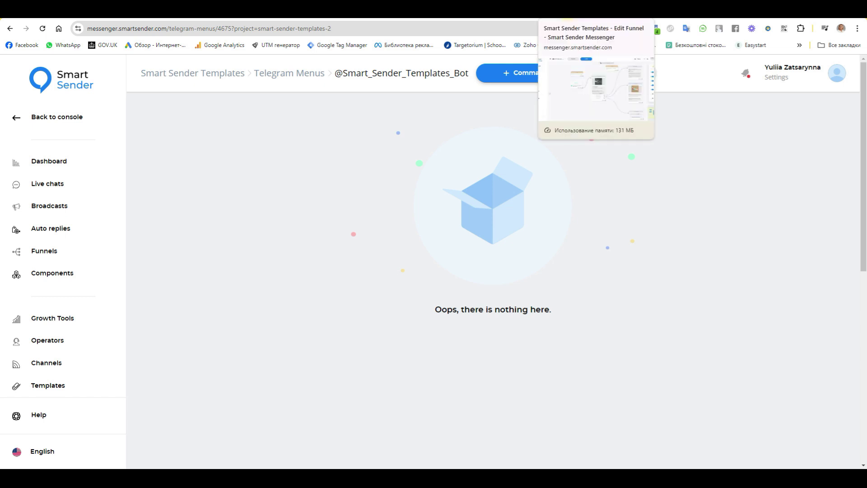
# Step: Switch to the 26 Template funnel editor and delete the "About the club" button from the greeting message
pyautogui.click(566, 10)
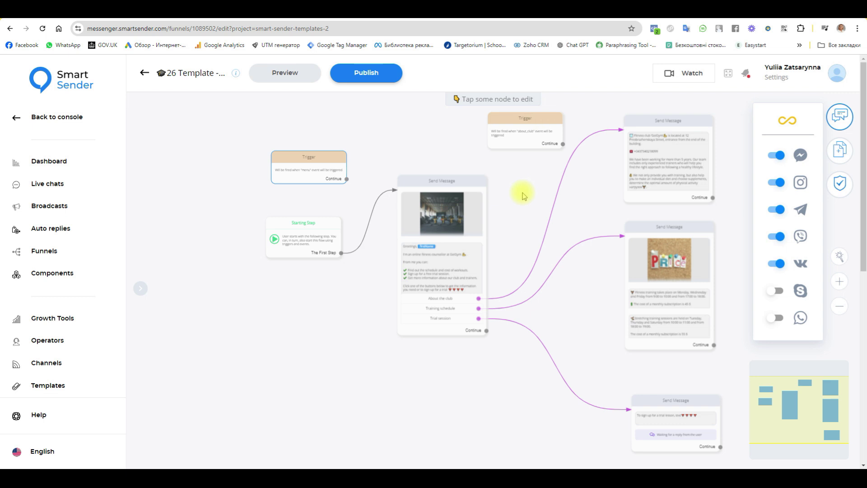
pyautogui.moveTo(558, 192); pyautogui.dragTo(543, 208)
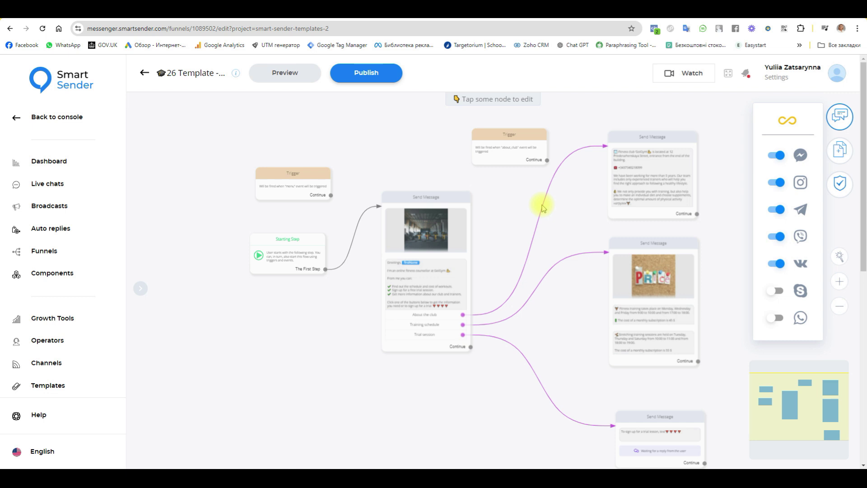
pyautogui.scroll(5, 412, 254)
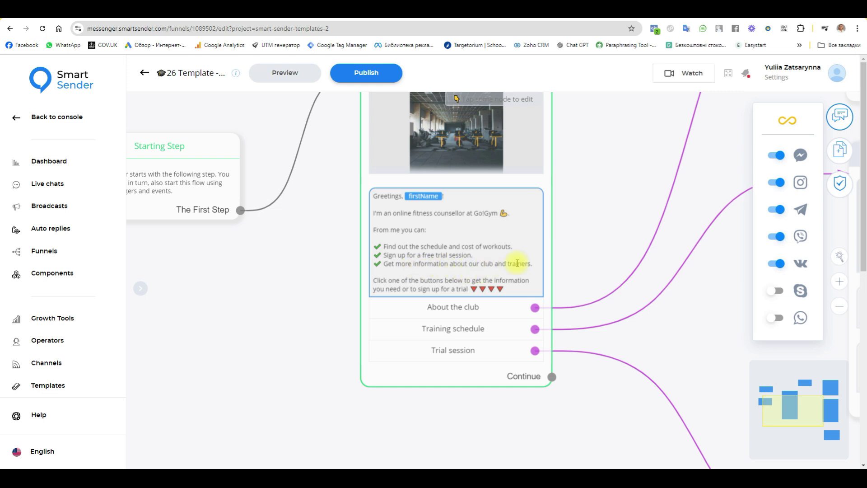
pyautogui.click(482, 355)
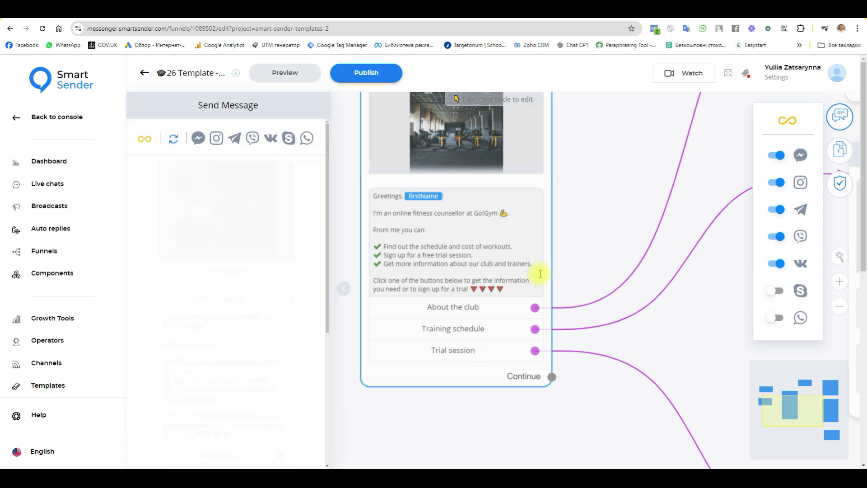
pyautogui.scroll(-5, 171, 368)
pyautogui.click(227, 246)
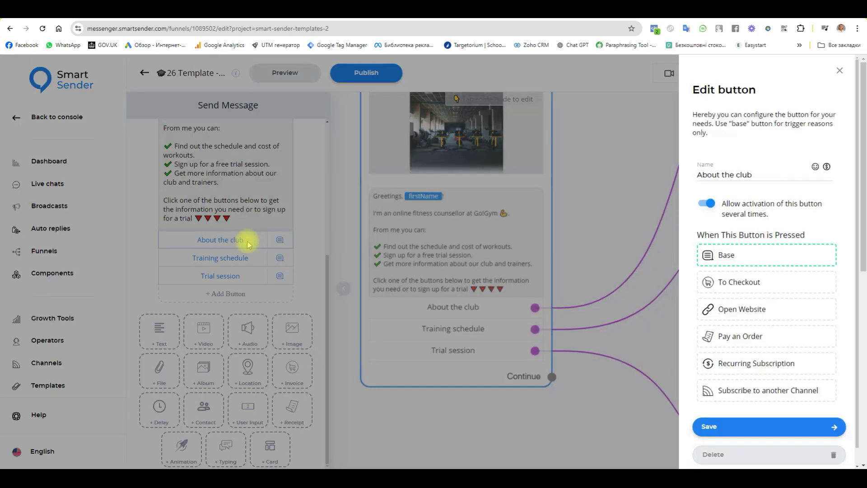
pyautogui.click(767, 453)
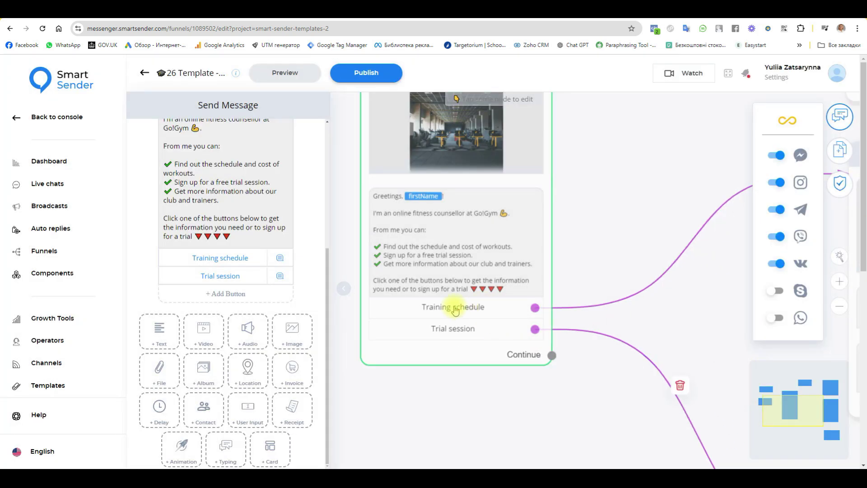
# Step: Delete the "Training schedule" and "Trial session" buttons from the greeting message
pyautogui.click(220, 256)
pyautogui.click(609, 406)
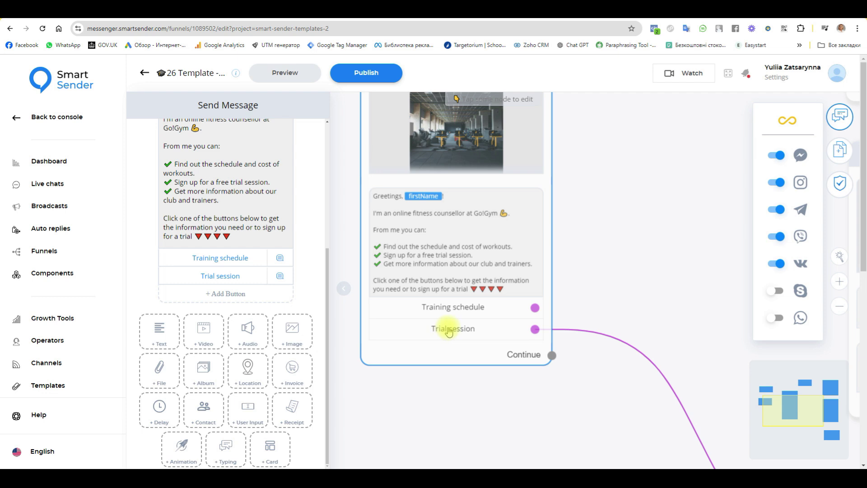
pyautogui.click(222, 275)
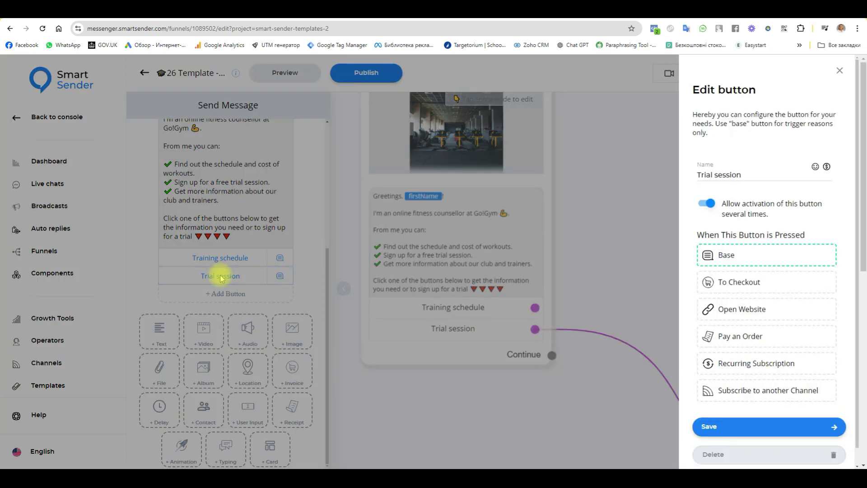
pyautogui.click(712, 455)
pyautogui.click(676, 324)
# Step: Examine the funnel's unconnected messages about the club, the training schedule with prices, and the trial lesson sign-up
pyautogui.scroll(-3, 676, 325)
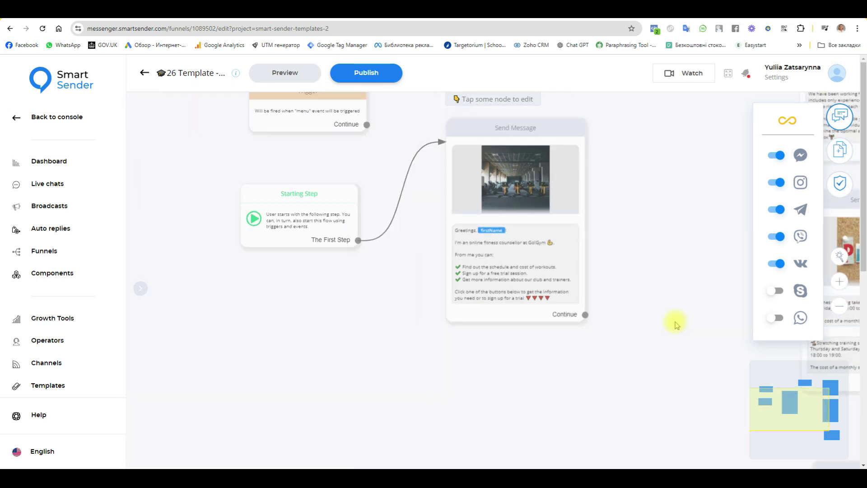
pyautogui.moveTo(681, 302); pyautogui.dragTo(430, 339)
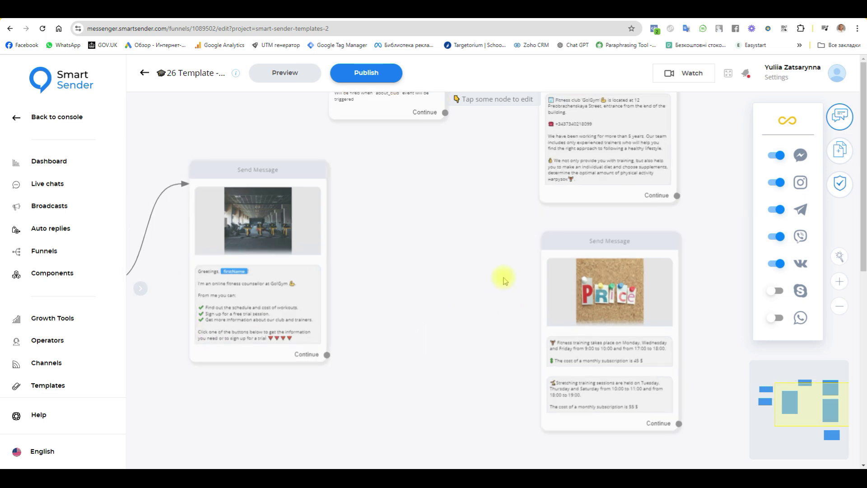
pyautogui.moveTo(500, 281); pyautogui.dragTo(478, 377)
pyautogui.scroll(2, 582, 239)
pyautogui.scroll(1, 553, 234)
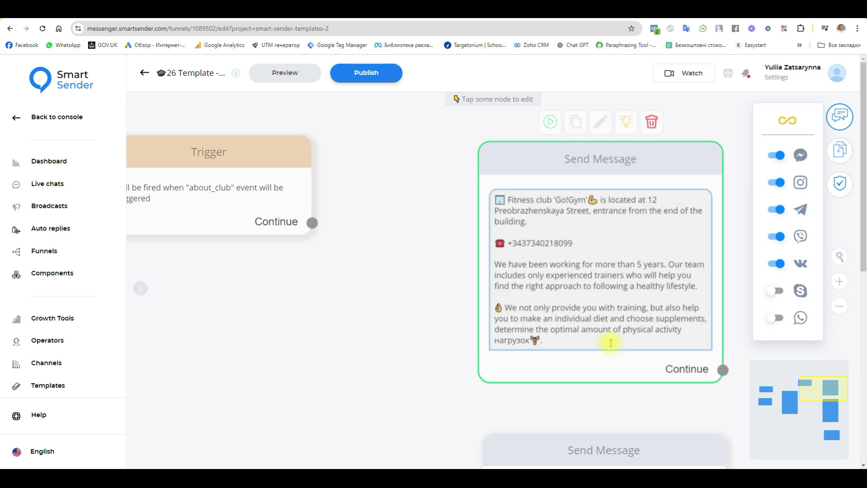
pyautogui.scroll(-2, 397, 293)
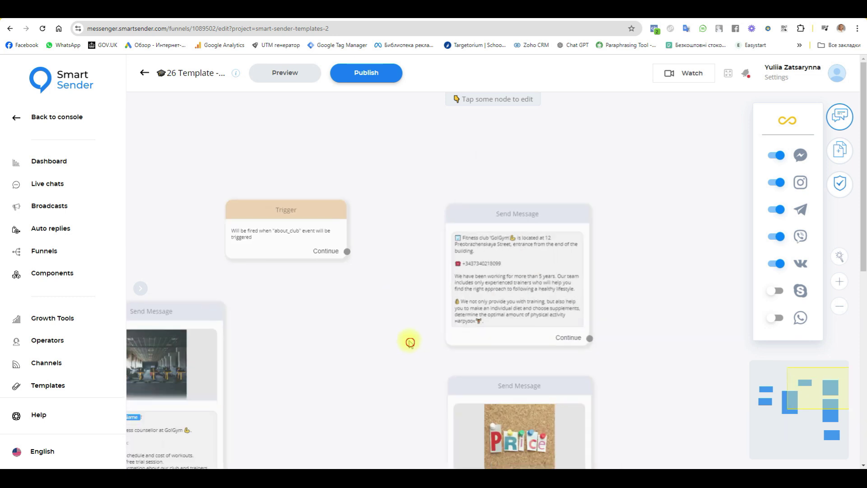
pyautogui.moveTo(451, 451); pyautogui.dragTo(451, 237)
pyautogui.scroll(1, 499, 271)
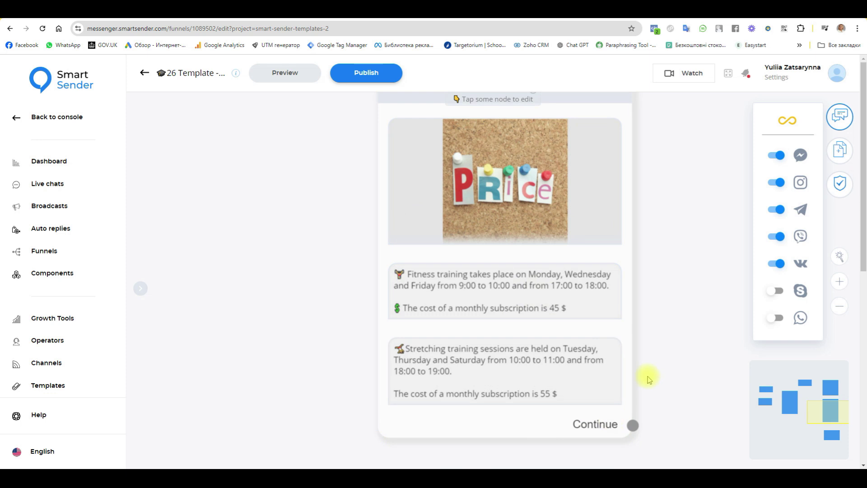
pyautogui.scroll(-2, 659, 370)
pyautogui.scroll(-3, 642, 232)
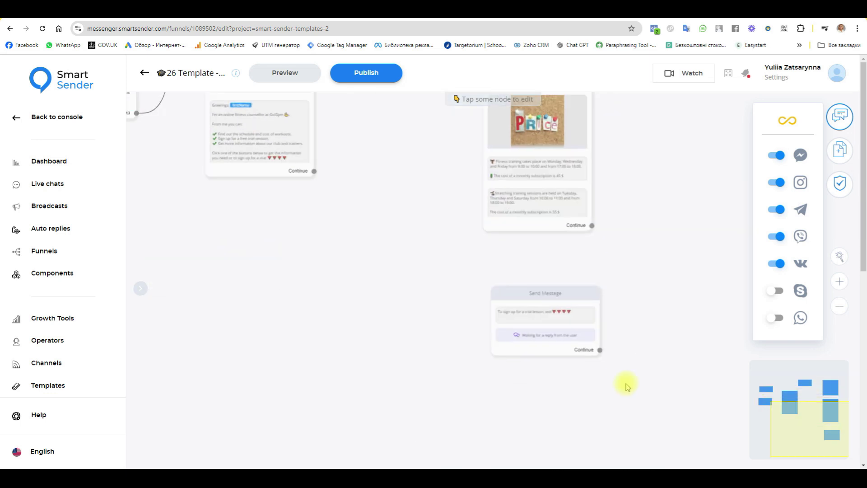
pyautogui.click(470, 299)
pyautogui.click(469, 280)
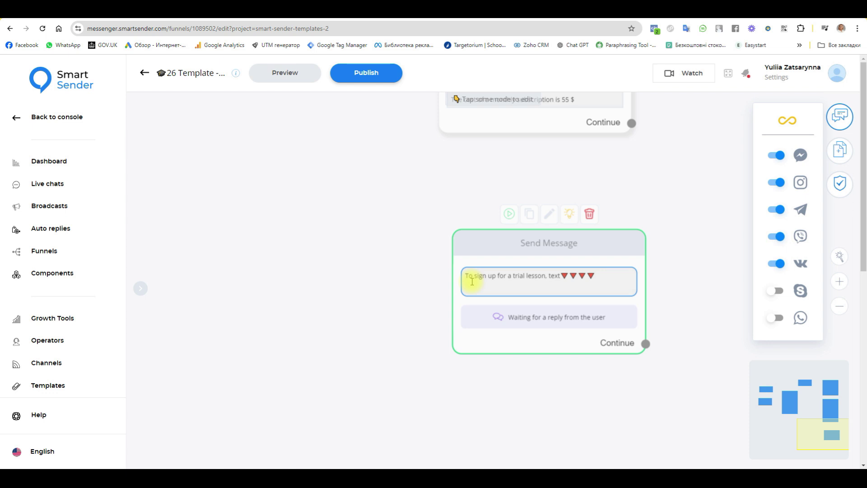
pyautogui.click(392, 309)
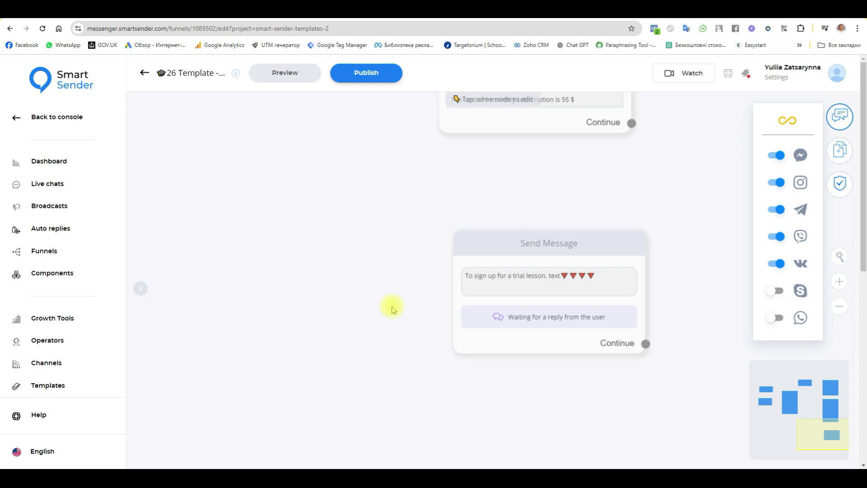
# Step: Connect the "menu" event trigger to the greeting Send Message block
pyautogui.scroll(-3, 354, 192)
pyautogui.moveTo(354, 189); pyautogui.dragTo(585, 382)
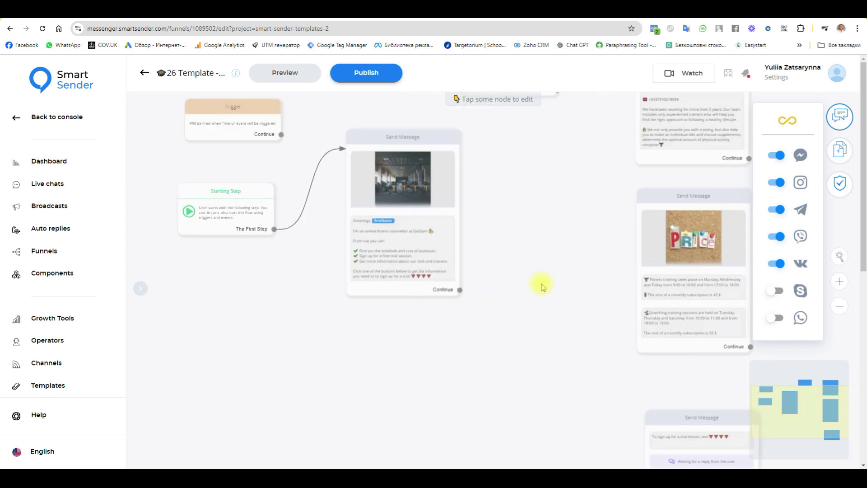
pyautogui.moveTo(501, 289); pyautogui.dragTo(587, 342)
pyautogui.scroll(7, 265, 164)
pyautogui.click(367, 177)
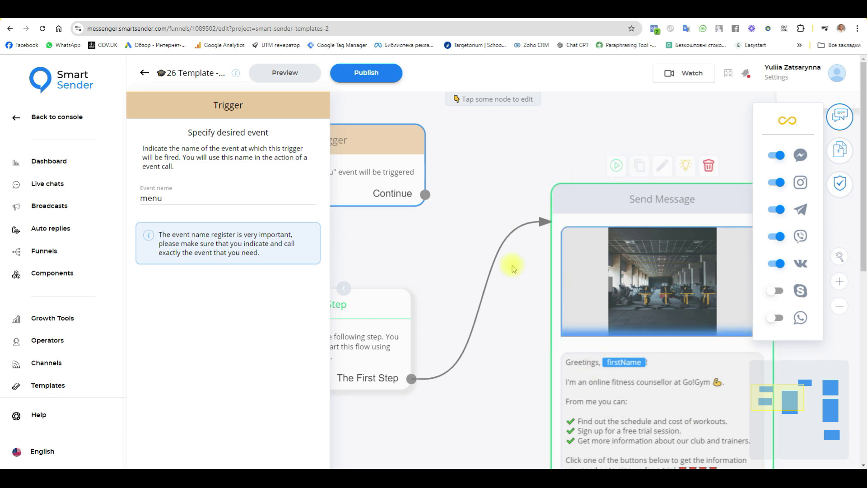
pyautogui.click(425, 197)
pyautogui.click(588, 202)
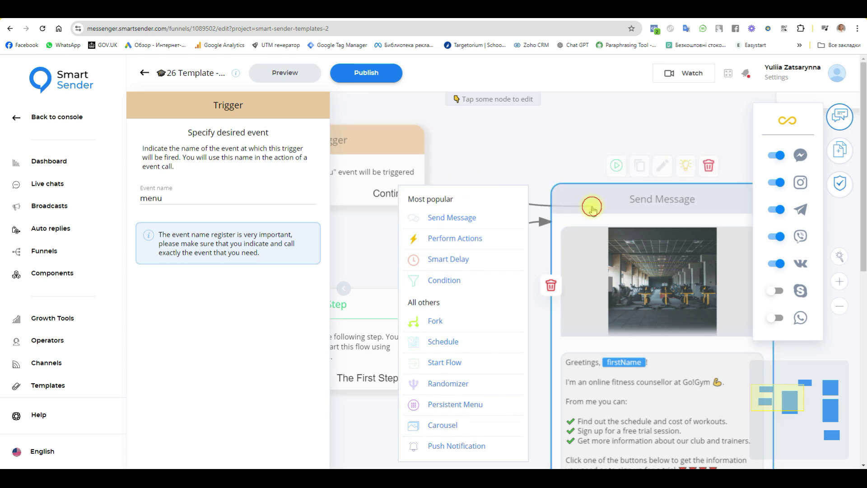
pyautogui.click(532, 154)
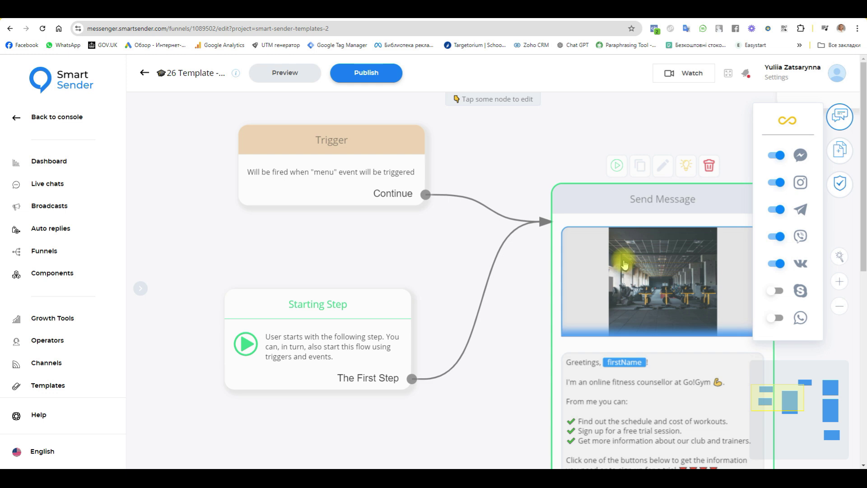
pyautogui.click(358, 178)
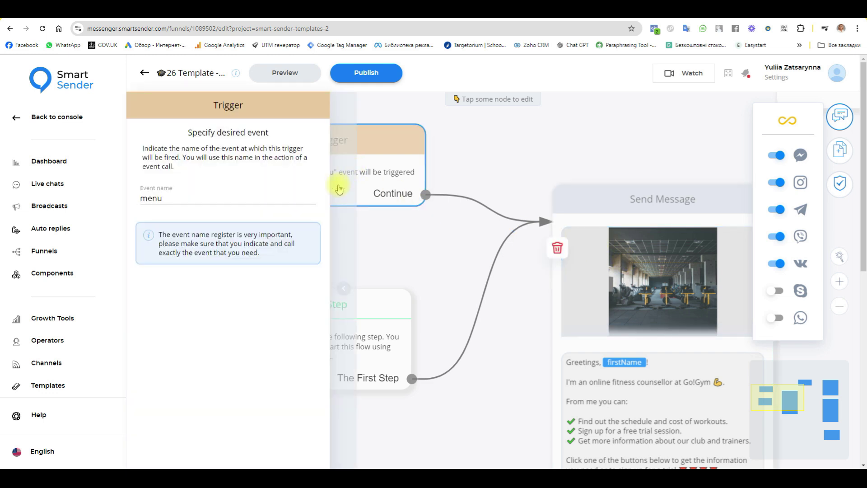
pyautogui.moveTo(174, 197); pyautogui.dragTo(103, 199)
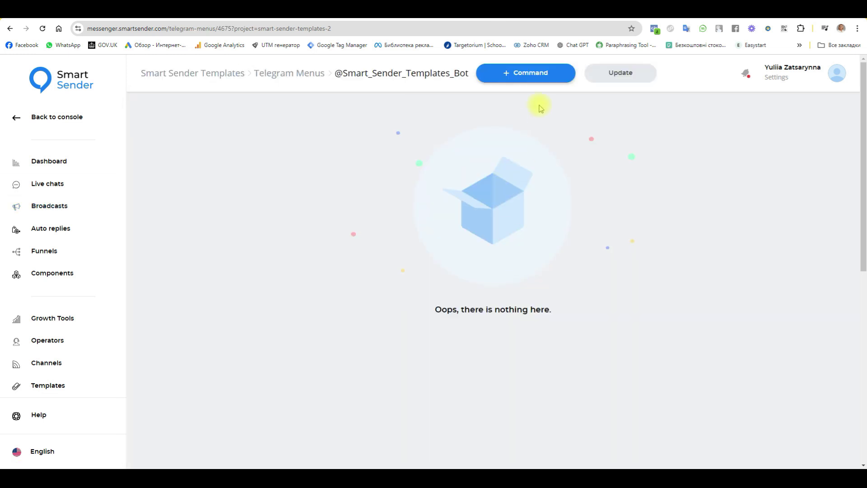
pyautogui.click(523, 77)
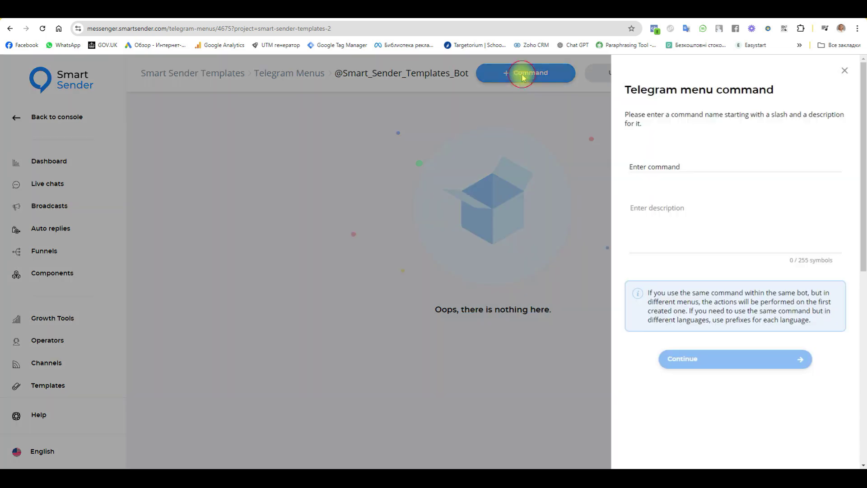
pyautogui.click(643, 166)
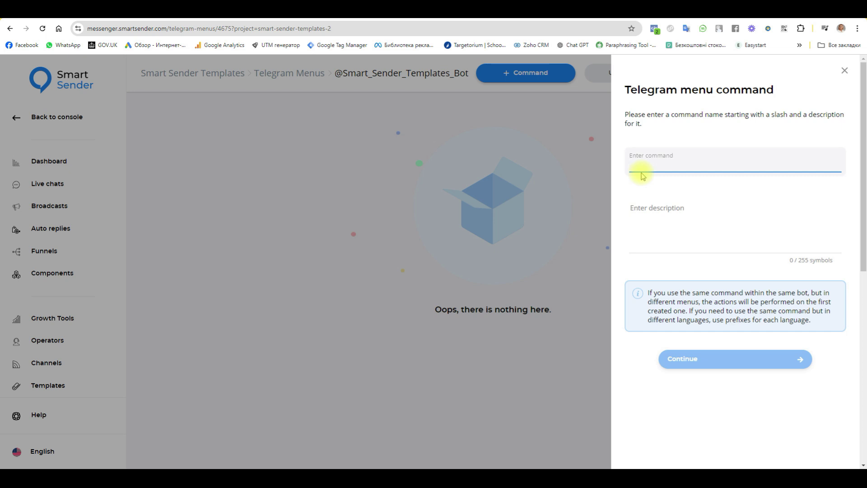
pyautogui.write('/')
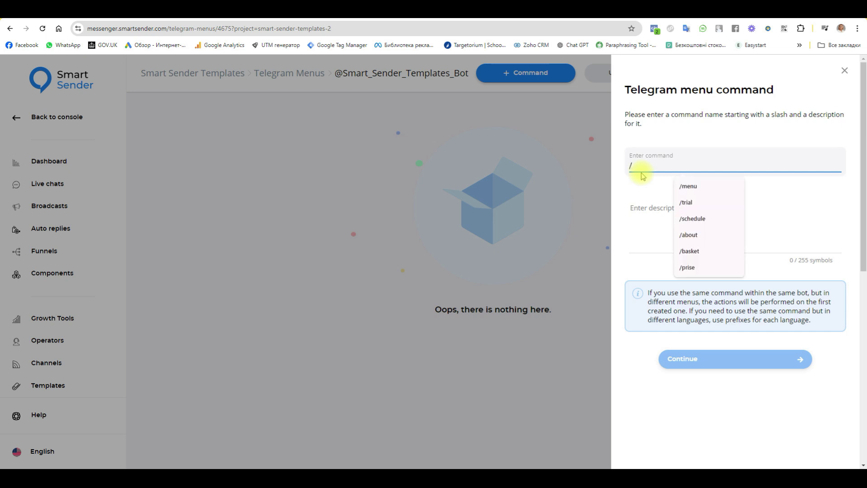
pyautogui.press('Down')
pyautogui.press('Return')
pyautogui.press('Tab')
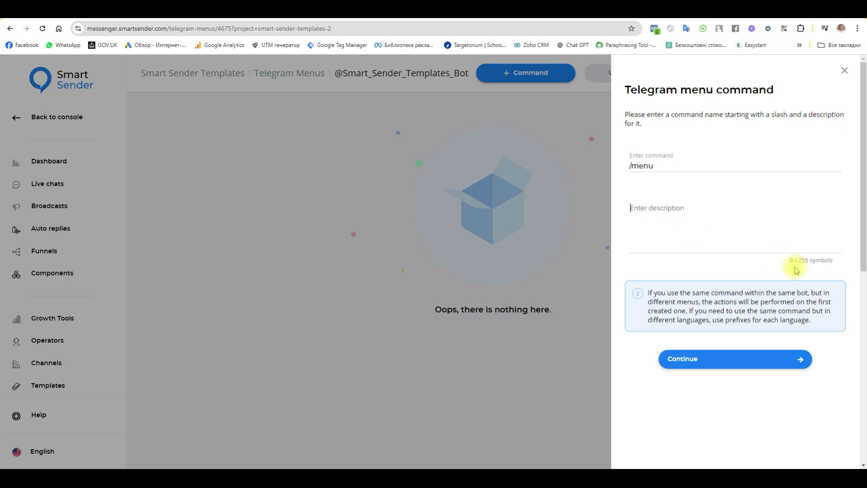
# Step: Give the /menu command the description "Maine menu" and save it
pyautogui.write('maine')
pyautogui.hotkey('ctrl', 'a')
pyautogui.press('BackSpace')
pyautogui.write('m')
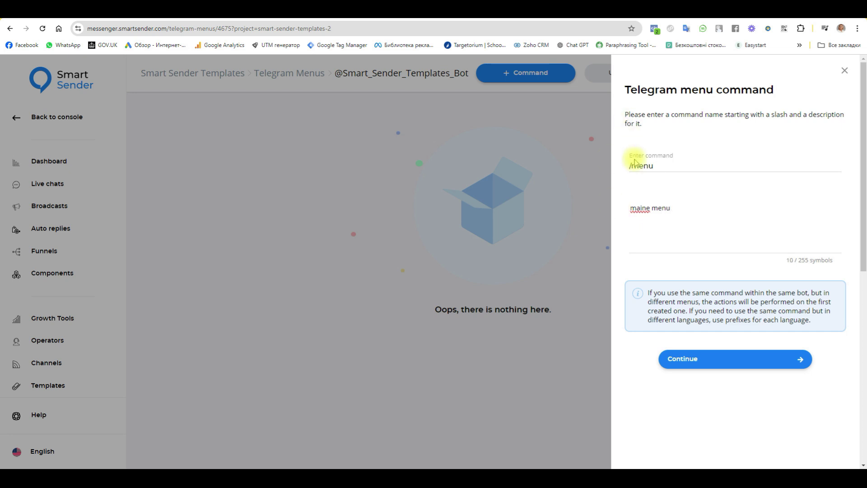
pyautogui.rightClick(640, 208)
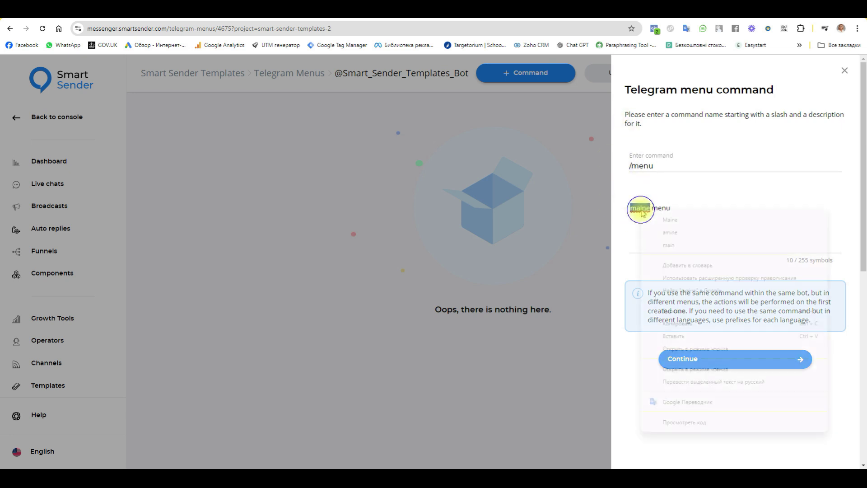
pyautogui.click(670, 221)
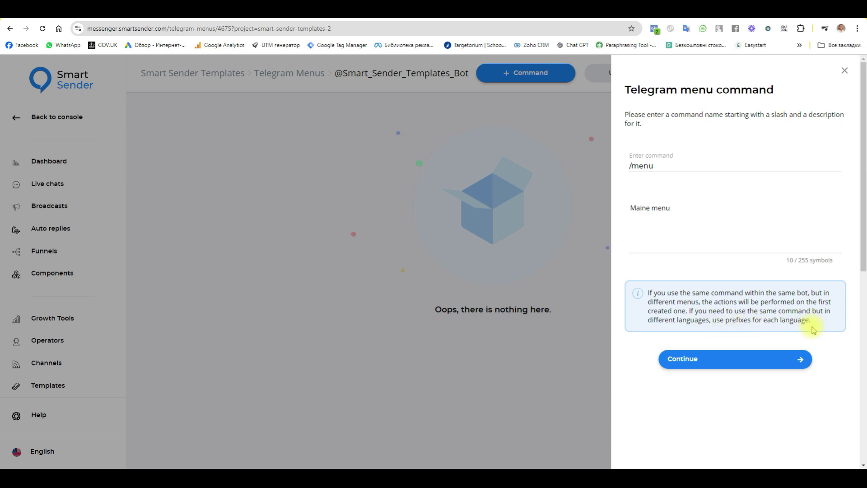
pyautogui.click(736, 360)
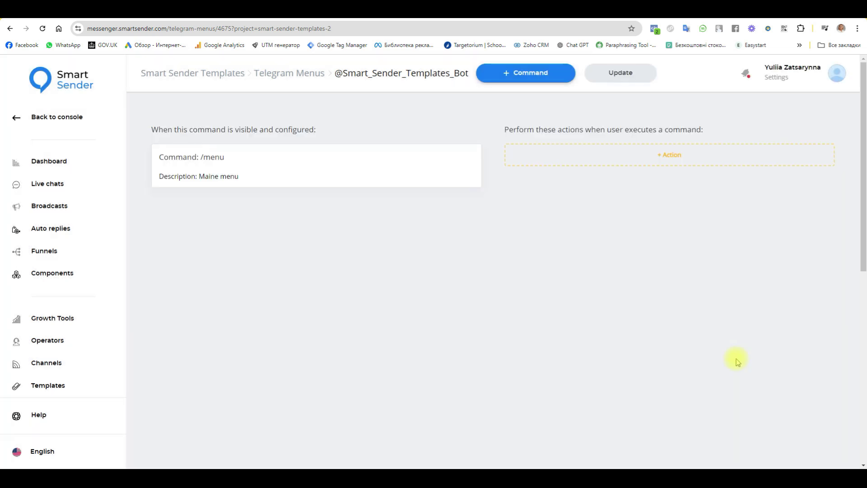
# Step: Add a Subscribe to funnel action to the /menu command
pyautogui.click(707, 150)
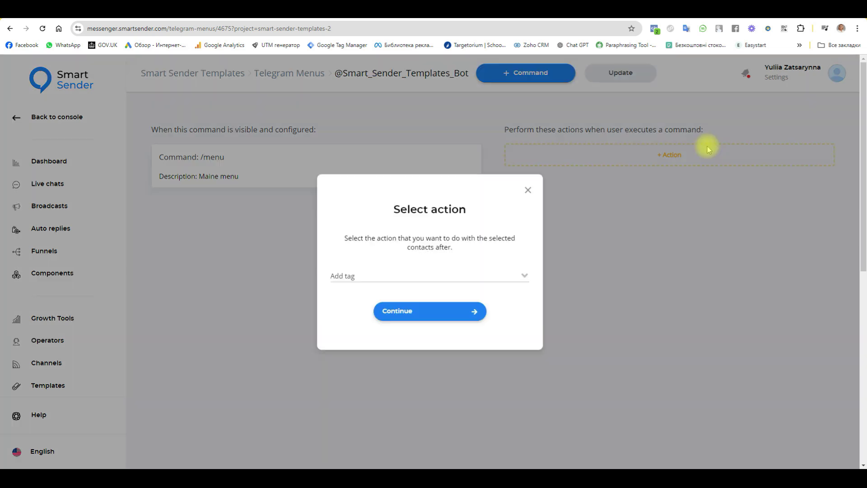
pyautogui.click(405, 277)
pyautogui.scroll(-1, 381, 342)
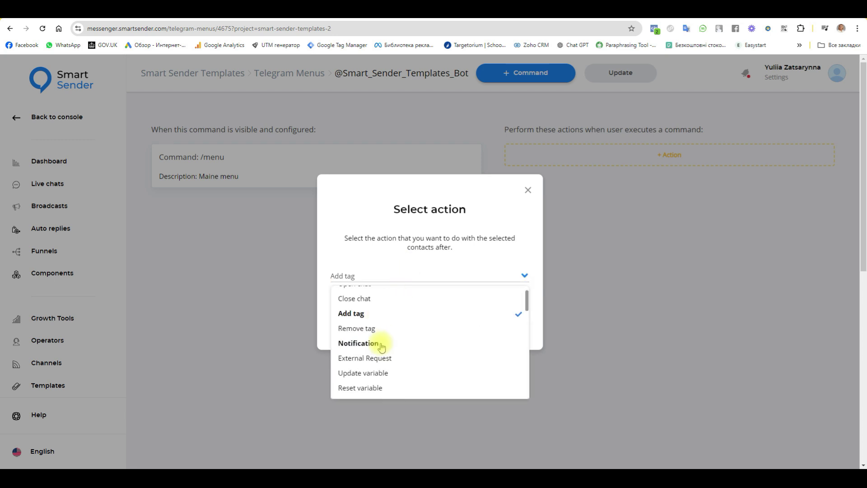
pyautogui.scroll(-1, 402, 355)
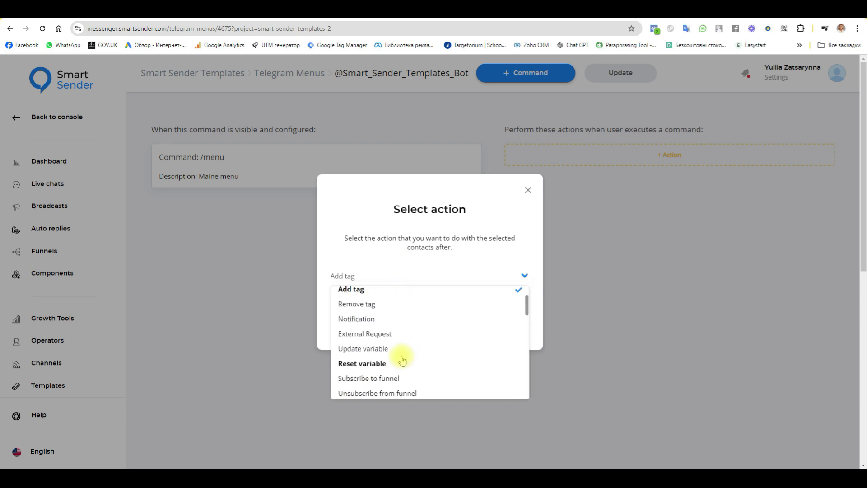
pyautogui.click(373, 375)
pyautogui.click(426, 309)
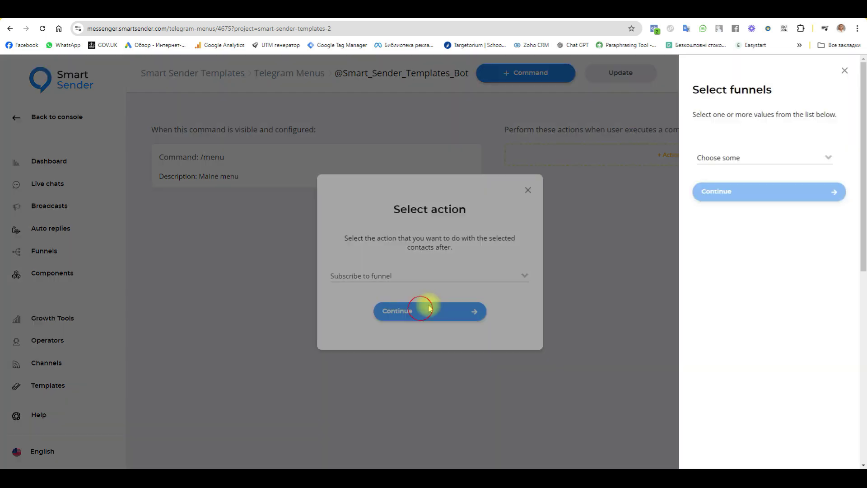
# Step: Search the funnels for "fit" and assign 26 Template - Fitness Club to the subscription action
pyautogui.click(746, 159)
pyautogui.scroll(-2, 744, 188)
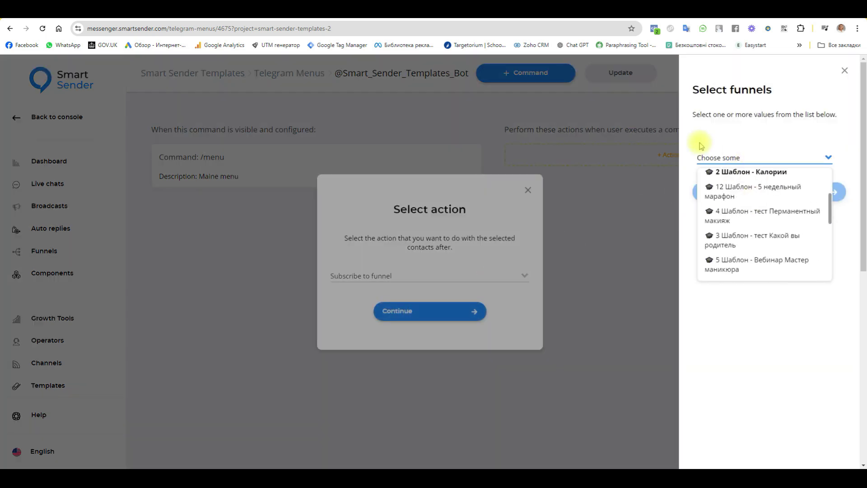
pyautogui.write('fit')
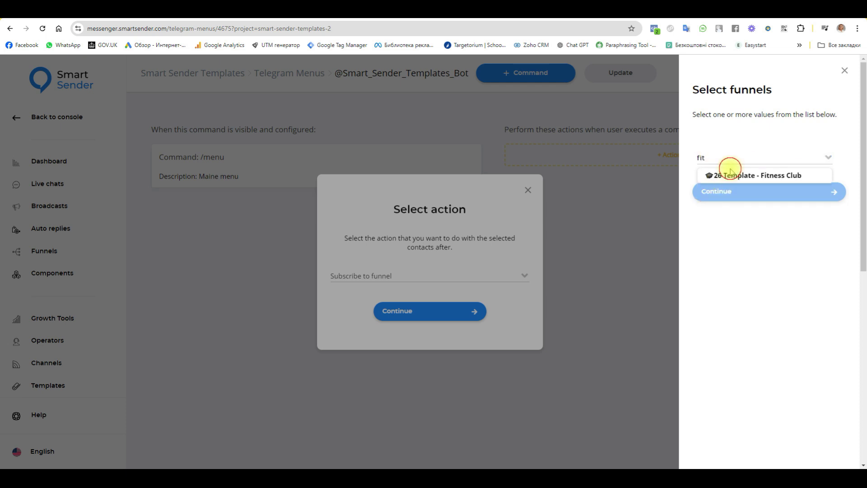
pyautogui.click(730, 173)
pyautogui.click(743, 190)
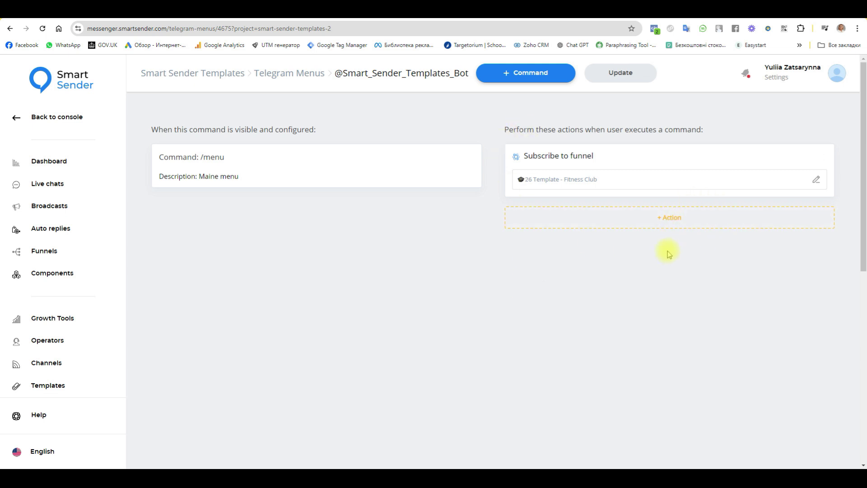
# Step: Open a new menu command, then switch to the funnel editor and set the unconnected trigger's event name to about_club
pyautogui.click(535, 76)
pyautogui.click(548, 14)
pyautogui.click(561, 132)
pyautogui.moveTo(700, 193); pyautogui.dragTo(427, 302)
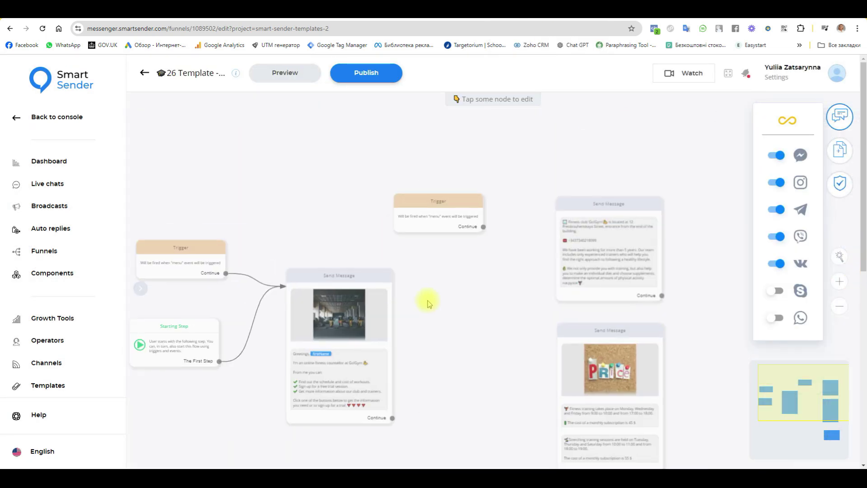
pyautogui.click(458, 224)
pyautogui.scroll(3, 464, 223)
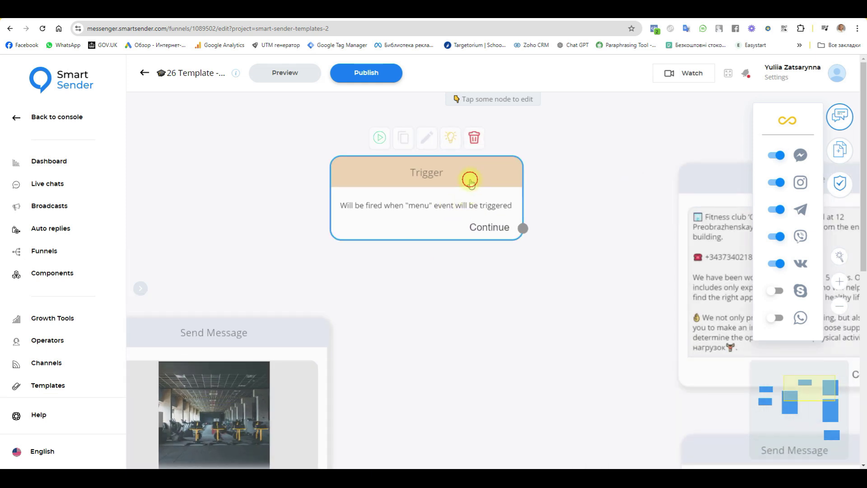
pyautogui.click(470, 181)
pyautogui.click(201, 195)
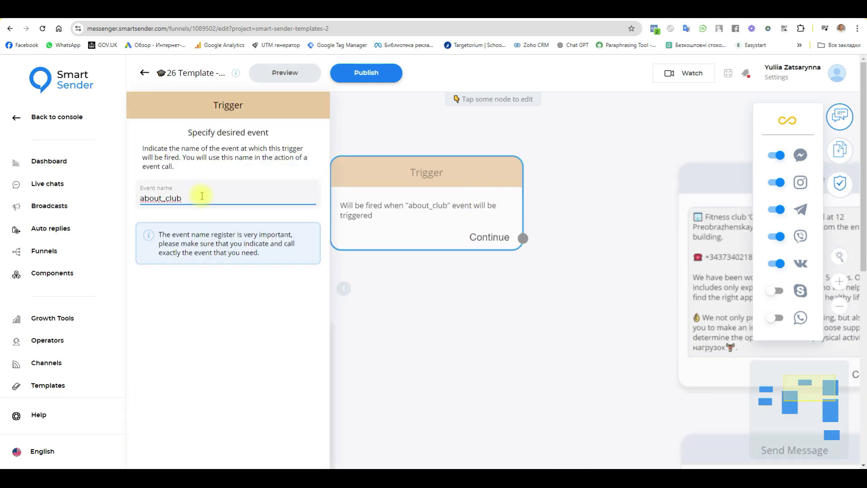
# Step: Copy the about_club event name and connect its trigger to the Send Message block describing the fitness club
pyautogui.moveTo(202, 195); pyautogui.dragTo(97, 192)
pyautogui.hotkey('ctrl', 'c')
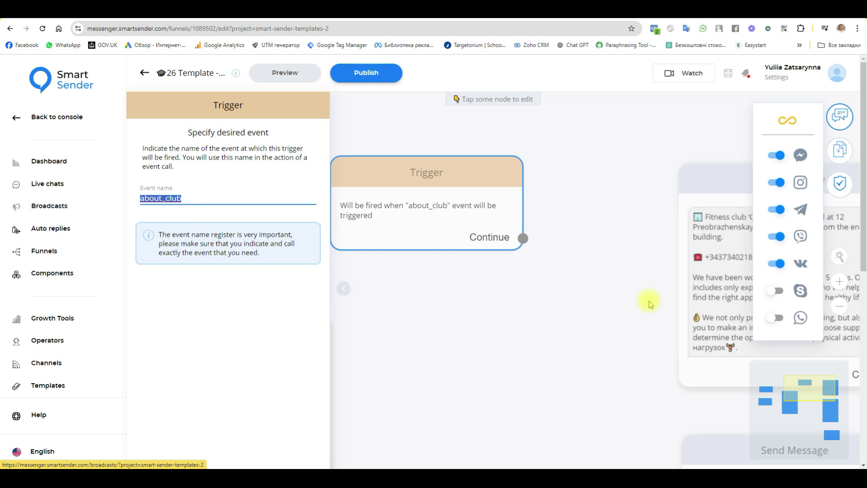
pyautogui.click(595, 289)
pyautogui.moveTo(519, 233); pyautogui.dragTo(702, 177)
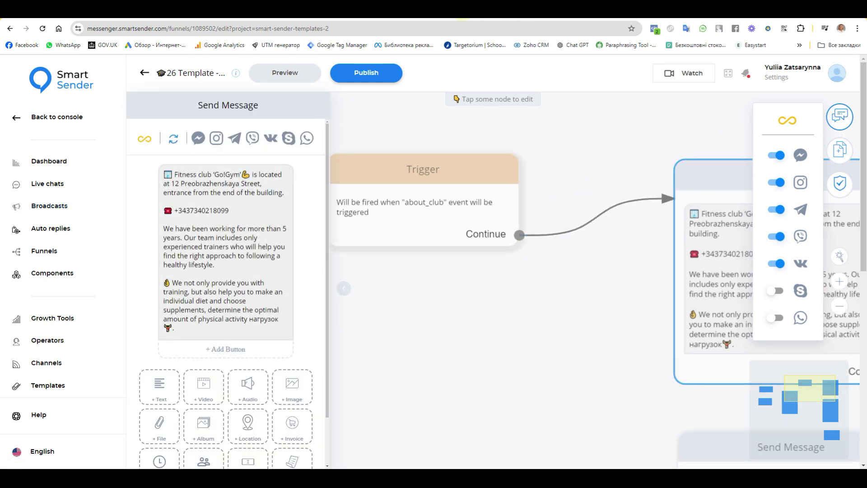
# Step: Return to the new Telegram menu command and name it /about_club using the copied event name
pyautogui.click(462, 10)
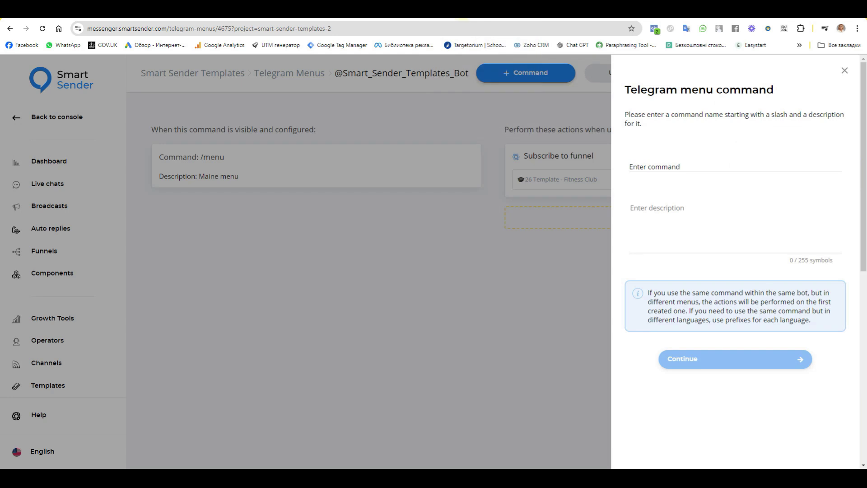
pyautogui.click(643, 167)
pyautogui.hotkey('ctrl', 'v')
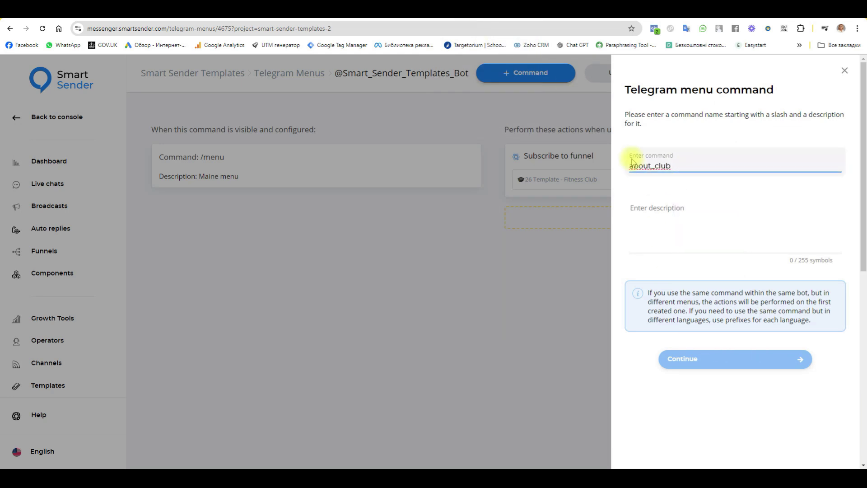
pyautogui.click(631, 166)
pyautogui.write('/')
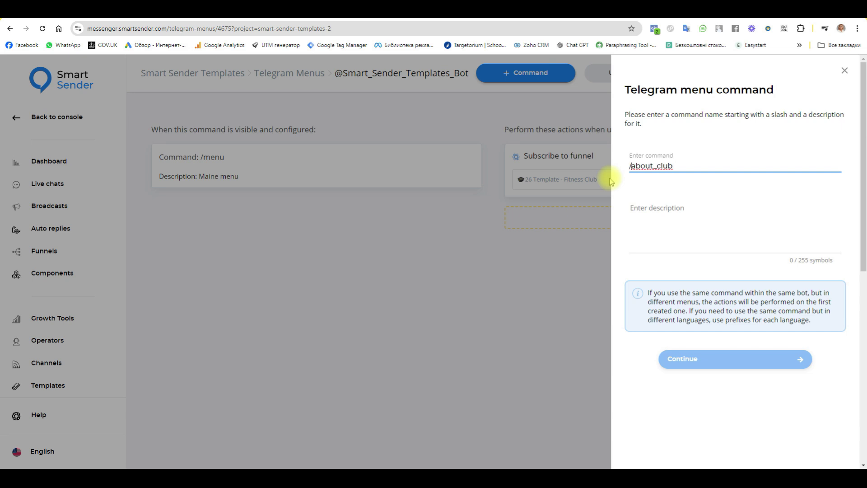
# Step: Copy "Fitness club 'Go!Gym" from the funnel's club message as the /about_club command's description and save the command
pyautogui.click(644, 215)
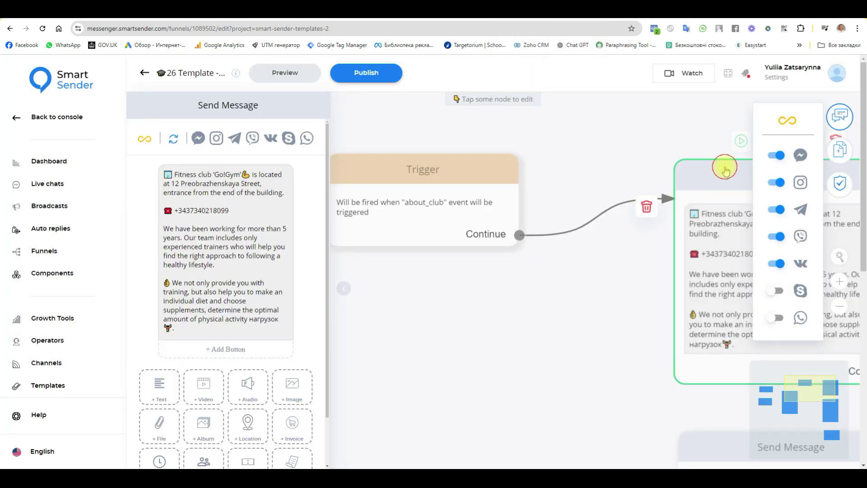
pyautogui.moveTo(240, 175); pyautogui.dragTo(174, 173)
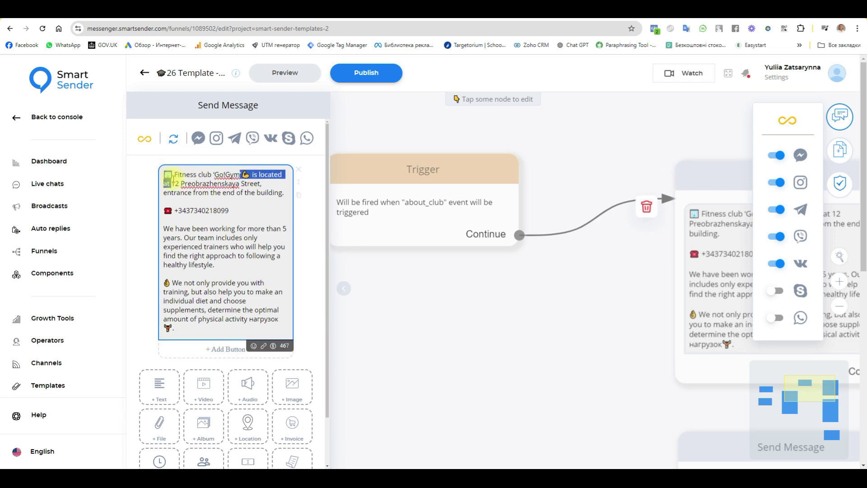
pyautogui.hotkey('ctrl', 'c')
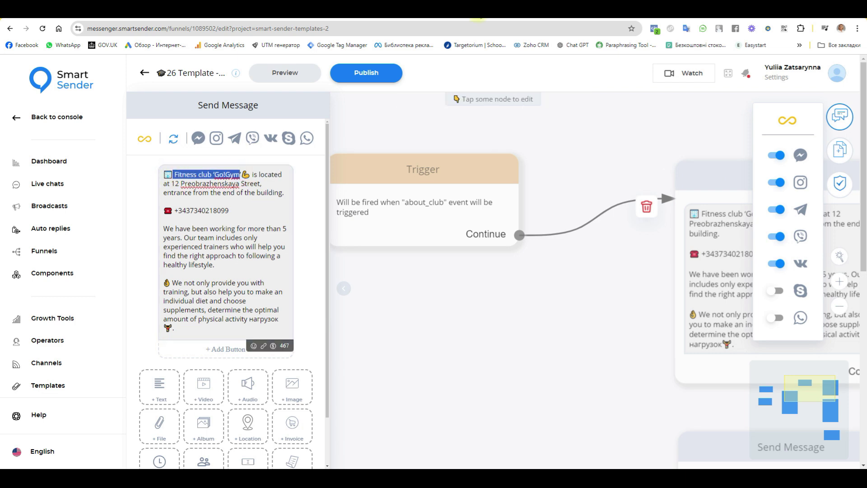
pyautogui.click(476, 11)
pyautogui.click(663, 203)
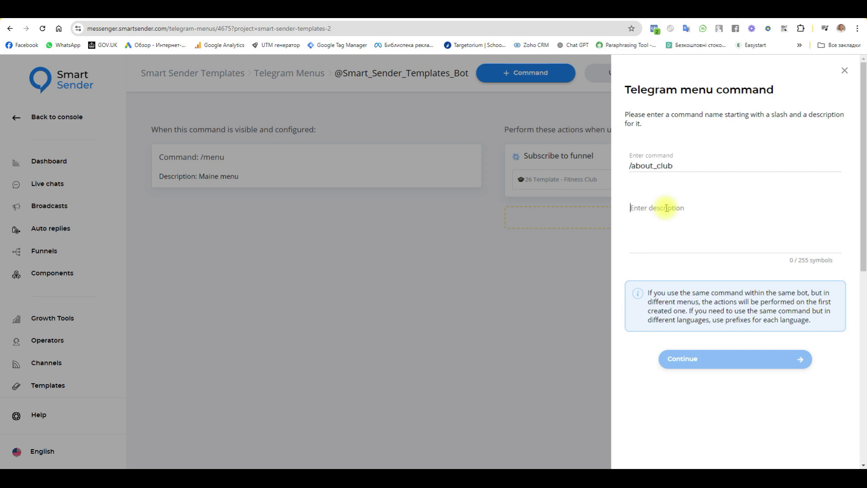
pyautogui.hotkey('ctrl', 'v')
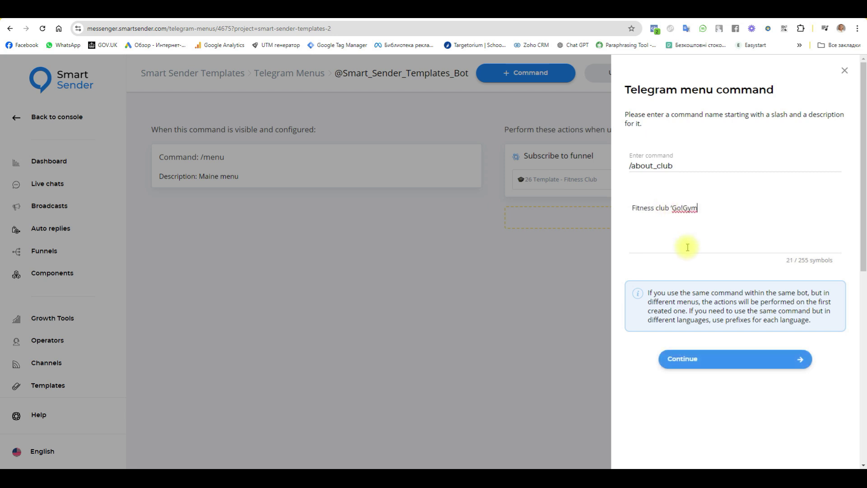
pyautogui.click(707, 359)
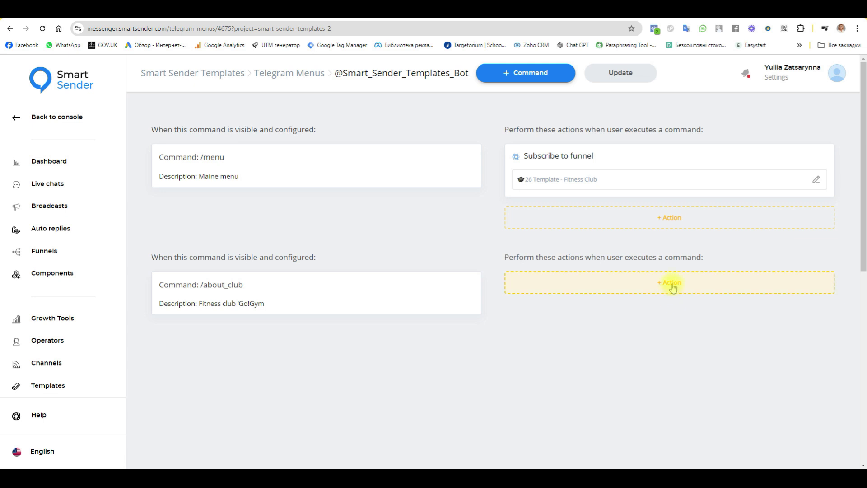
# Step: Add a Fire Event action to the /about_club command, using the copied command name about_club as the event name, and save it
pyautogui.moveTo(244, 284); pyautogui.dragTo(205, 286)
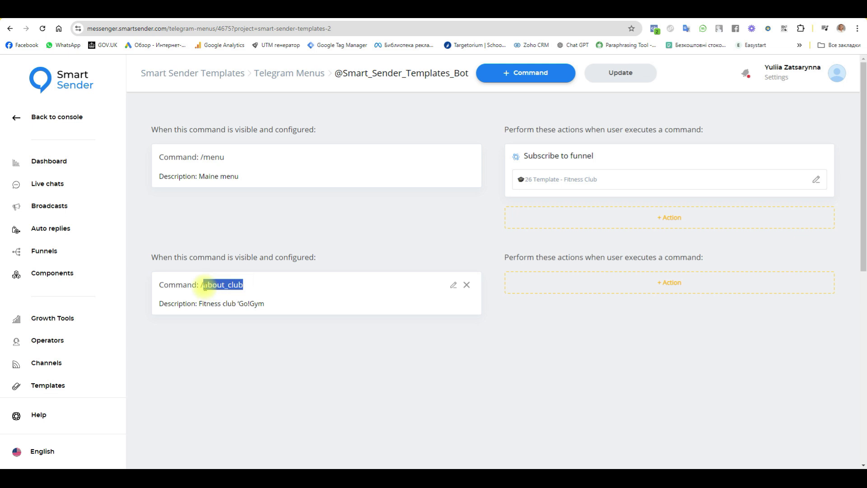
pyautogui.click(680, 291)
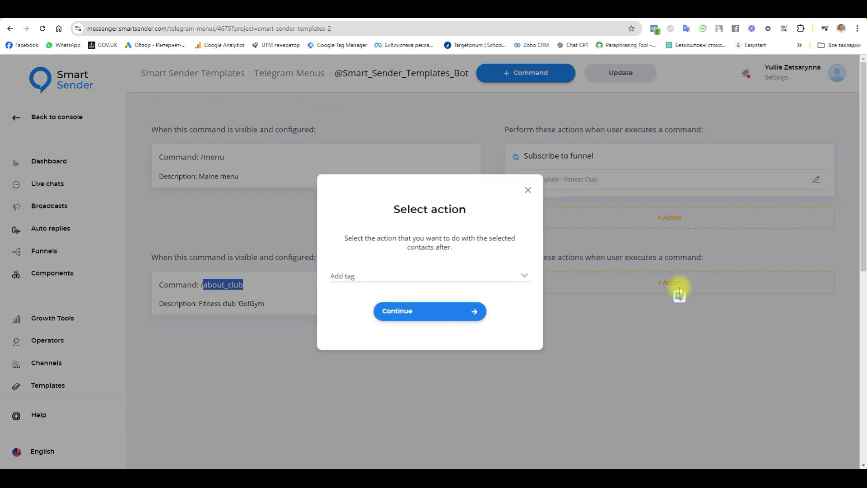
pyautogui.click(429, 276)
pyautogui.scroll(-1, 410, 345)
pyautogui.scroll(-2, 409, 346)
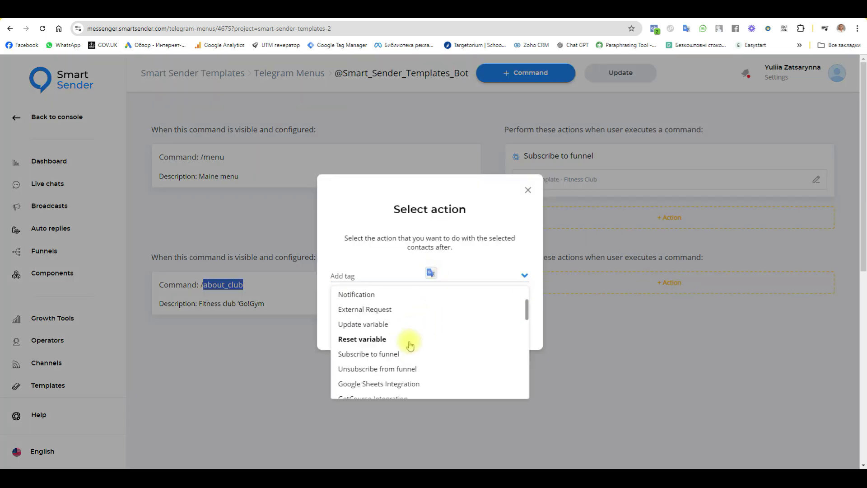
pyautogui.scroll(-2, 409, 346)
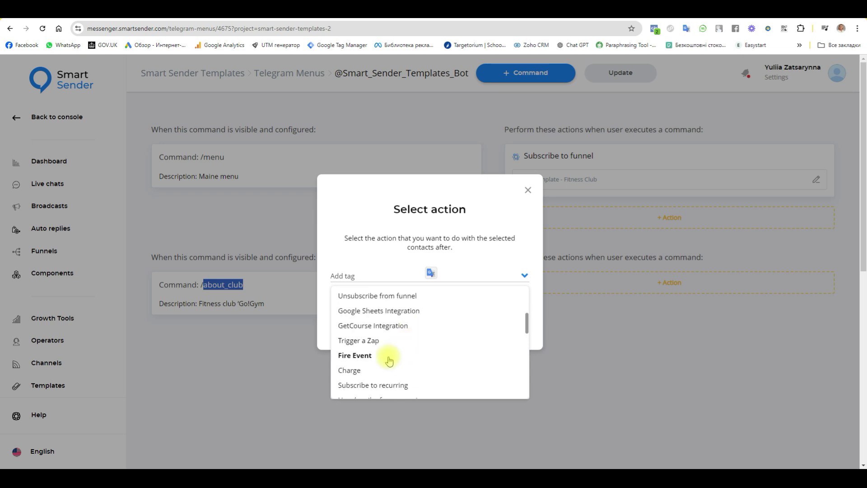
pyautogui.click(345, 355)
pyautogui.click(415, 313)
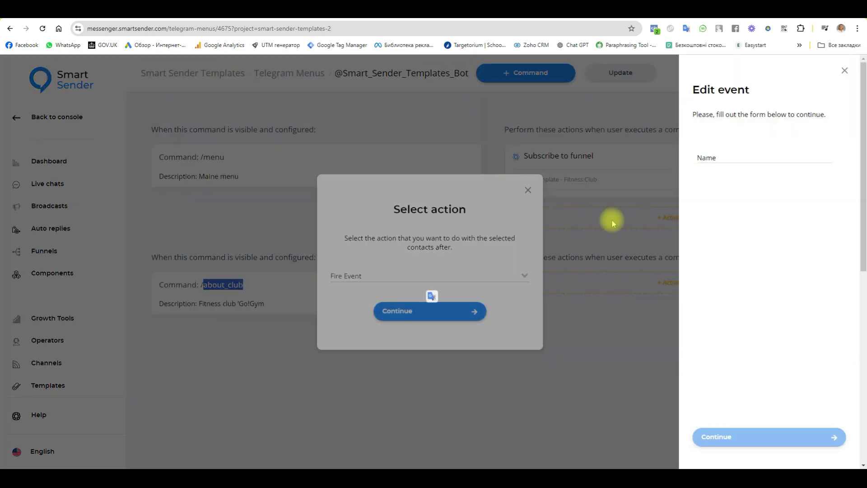
pyautogui.click(736, 156)
pyautogui.hotkey('ctrl', 'v')
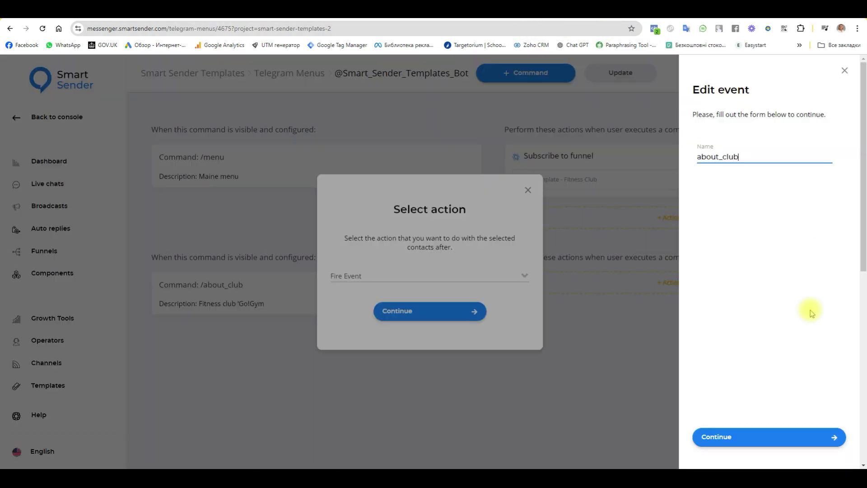
pyautogui.click(754, 438)
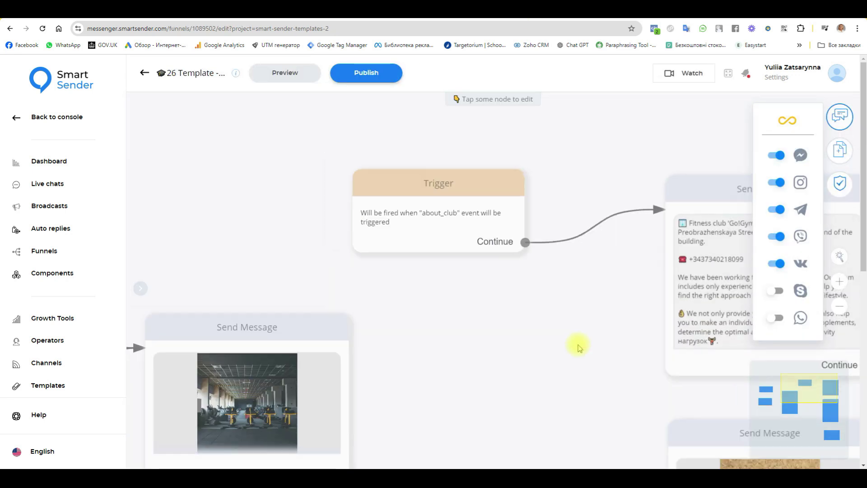
# Step: In the funnel editor, duplicate the about_club trigger and connect the copy to the Send Message block with training times and prices
pyautogui.scroll(-3, 556, 289)
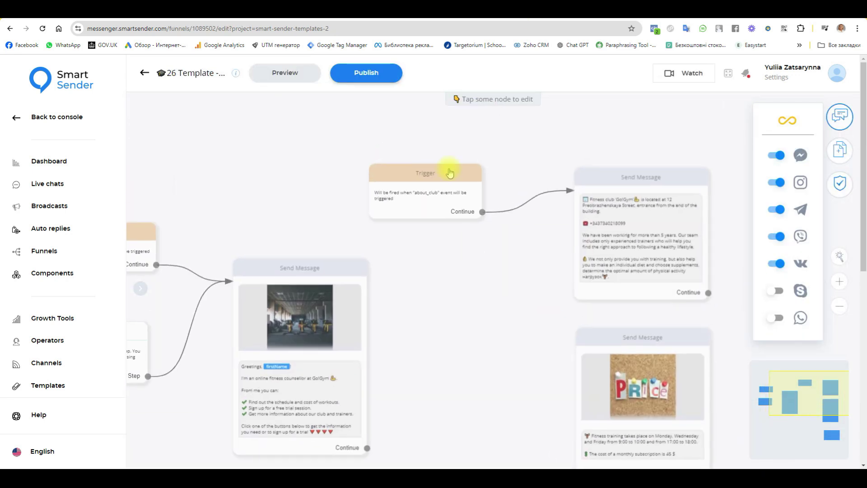
pyautogui.moveTo(451, 176)
pyautogui.mouseDown()
pyautogui.moveTo(462, 187)
pyautogui.moveTo(501, 350)
pyautogui.moveTo(491, 340)
pyautogui.mouseUp()
pyautogui.scroll(-2, 527, 267)
pyautogui.click(506, 291)
pyautogui.moveTo(510, 291); pyautogui.dragTo(570, 247)
# Step: Set the event name of the trigger feeding the price message to timetable
pyautogui.click(446, 271)
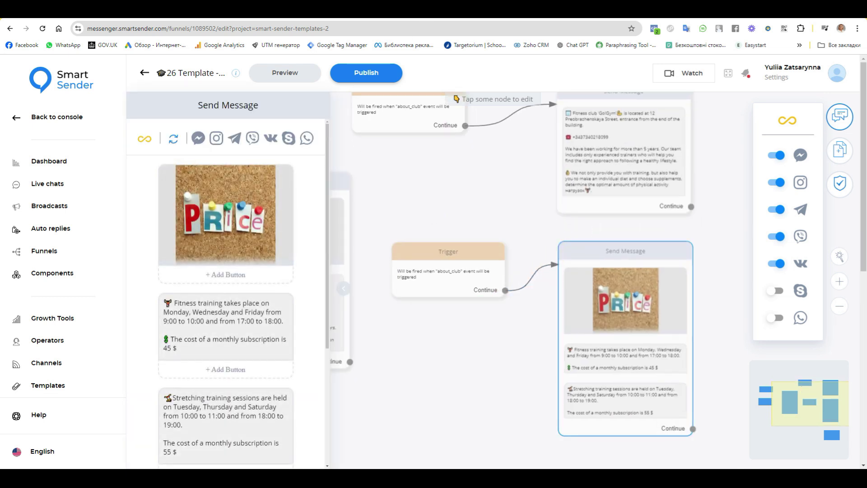
pyautogui.write('timetable')
pyautogui.click(507, 368)
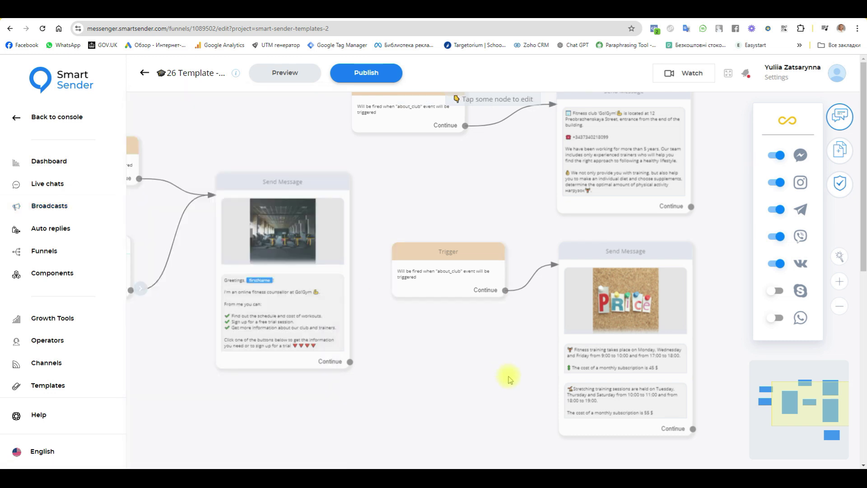
# Step: Duplicate the timetable trigger and connect the copy to the Send Message block about signing up for a trial lesson
pyautogui.moveTo(507, 373); pyautogui.dragTo(457, 258)
pyautogui.moveTo(397, 120); pyautogui.dragTo(420, 381)
pyautogui.moveTo(478, 415); pyautogui.dragTo(533, 392)
pyautogui.click(532, 392)
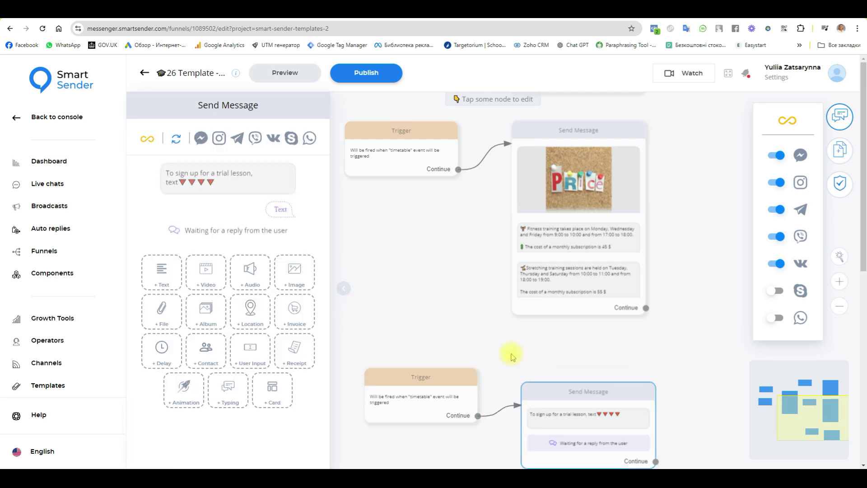
# Step: Set the event name of the trigger feeding the trial lesson message to trial_lesson
pyautogui.click(441, 393)
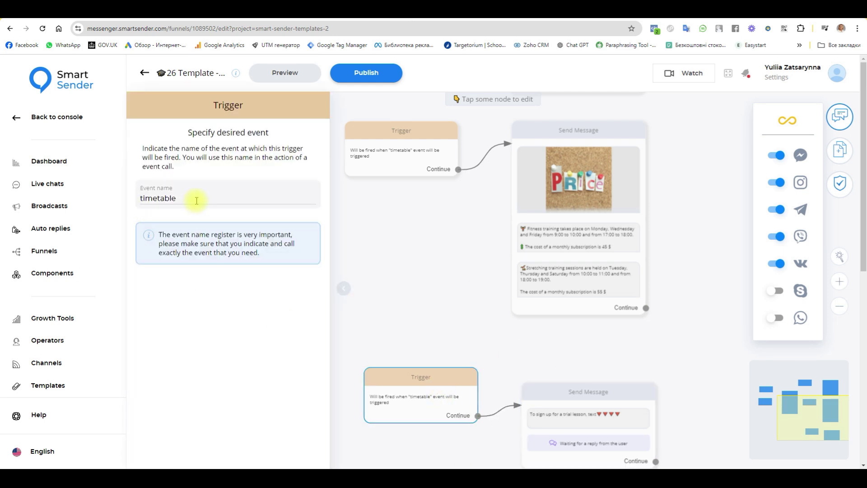
pyautogui.moveTo(193, 199); pyautogui.dragTo(111, 204)
pyautogui.hotkey('ctrl', 'v')
pyautogui.click(412, 294)
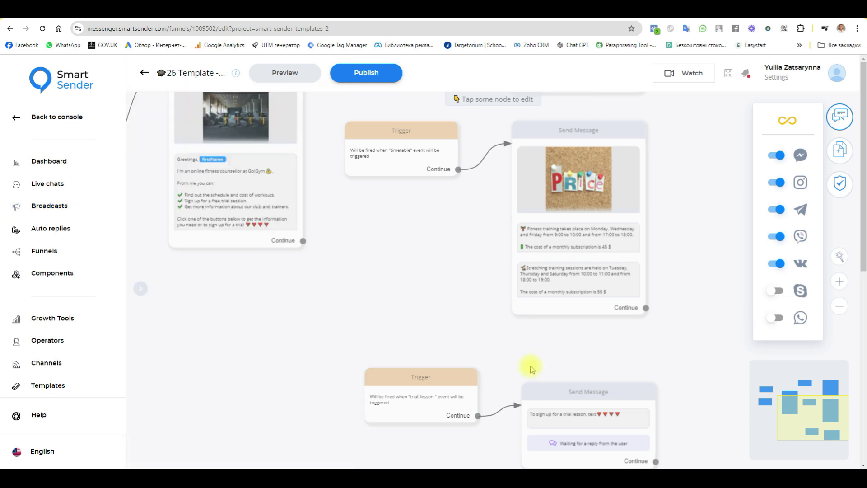
# Step: Copy the event name from the timetable trigger and switch back to the bot's Telegram menu page
pyautogui.scroll(-3, 505, 323)
pyautogui.click(446, 187)
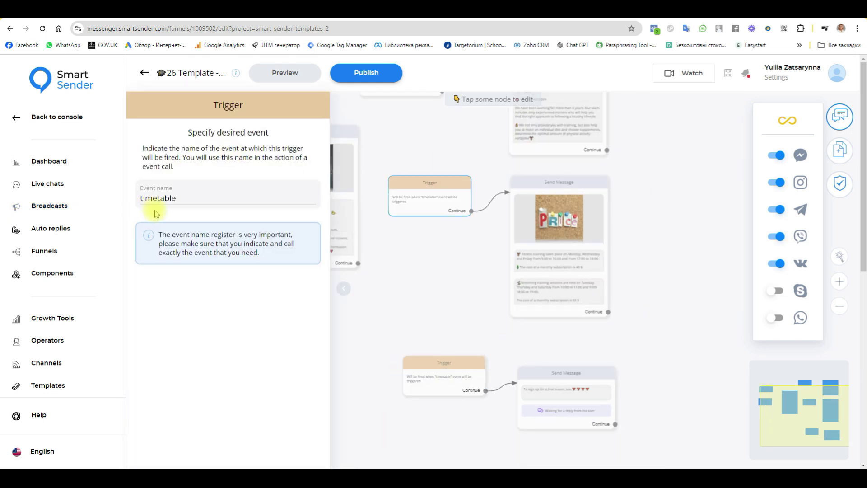
pyautogui.moveTo(185, 200); pyautogui.dragTo(129, 201)
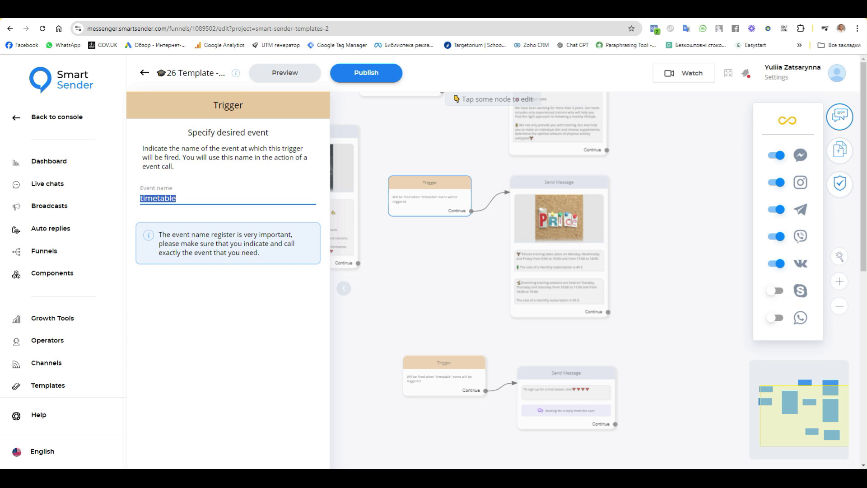
pyautogui.hotkey('ctrl', 'Tab')
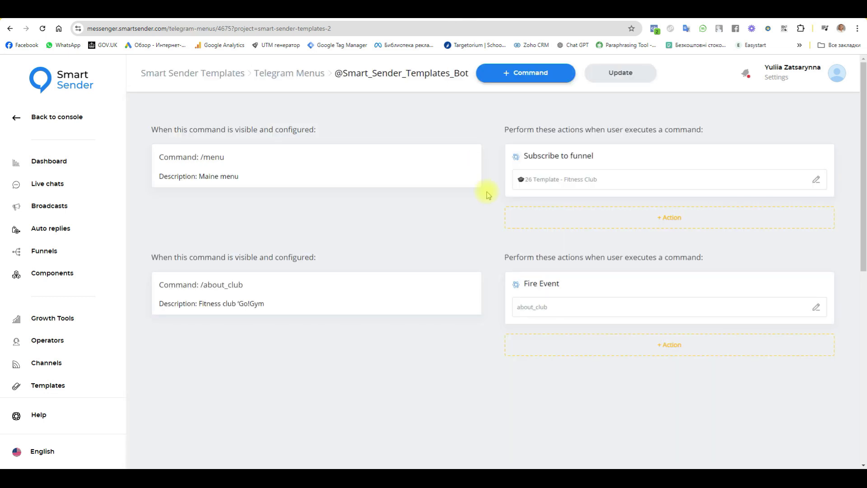
# Step: Create a new Telegram menu command named /timetable with the description timetable
pyautogui.click(540, 74)
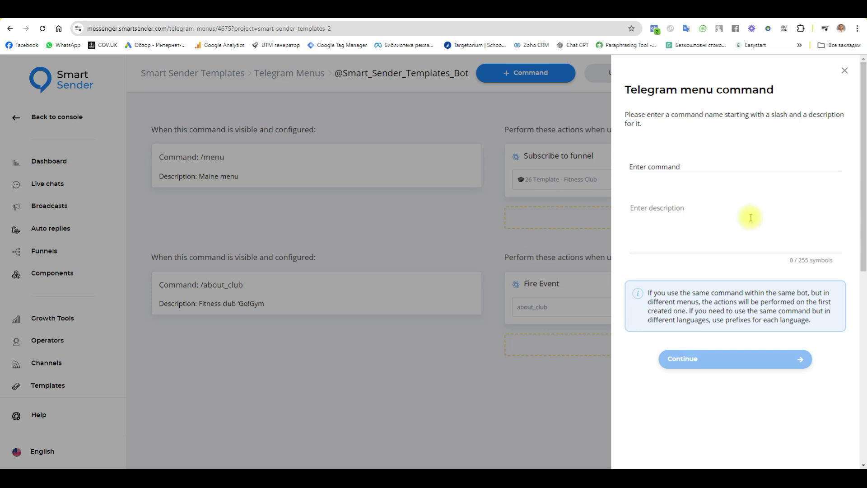
pyautogui.click(641, 163)
pyautogui.write('/timetable')
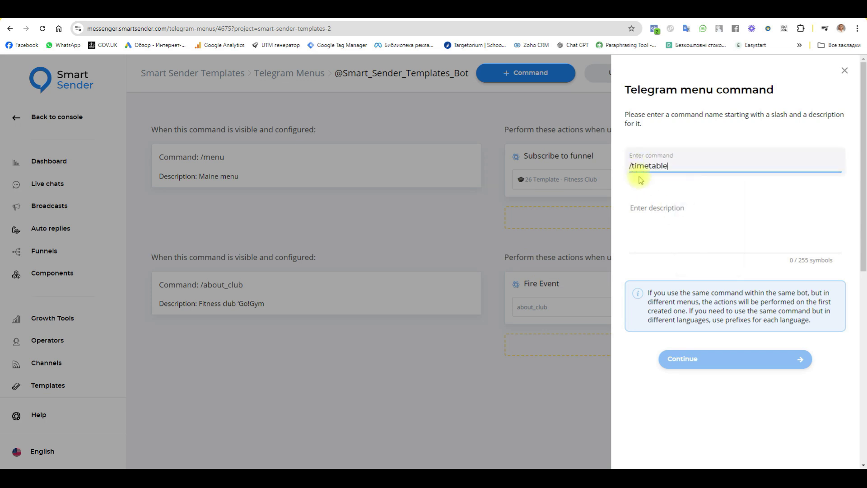
pyautogui.click(662, 226)
pyautogui.write('timetable')
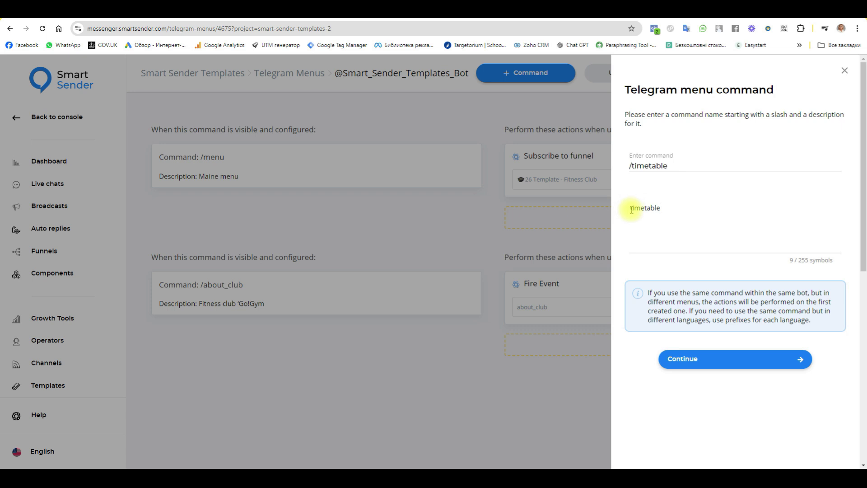
pyautogui.click(679, 361)
# Step: Choose Fire Event as the action for the /timetable command and proceed to its event settings
pyautogui.scroll(-1, 365, 315)
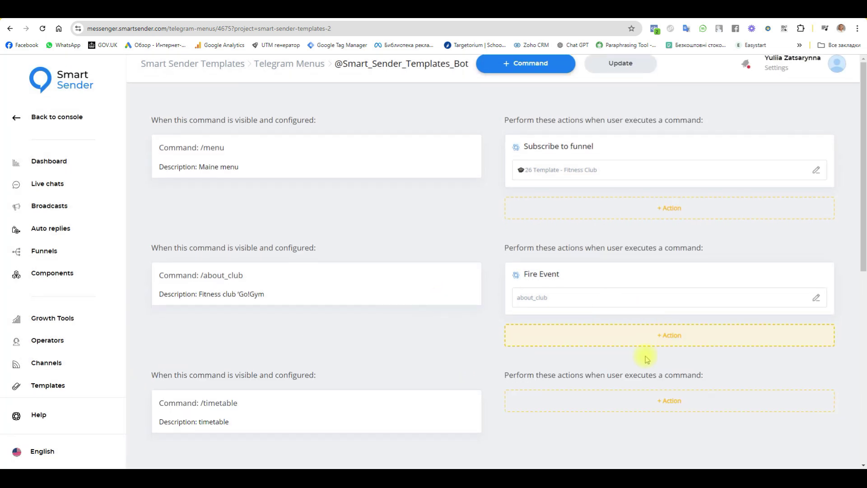
pyautogui.click(676, 404)
pyautogui.click(364, 273)
pyautogui.scroll(-2, 386, 354)
pyautogui.scroll(-1, 382, 358)
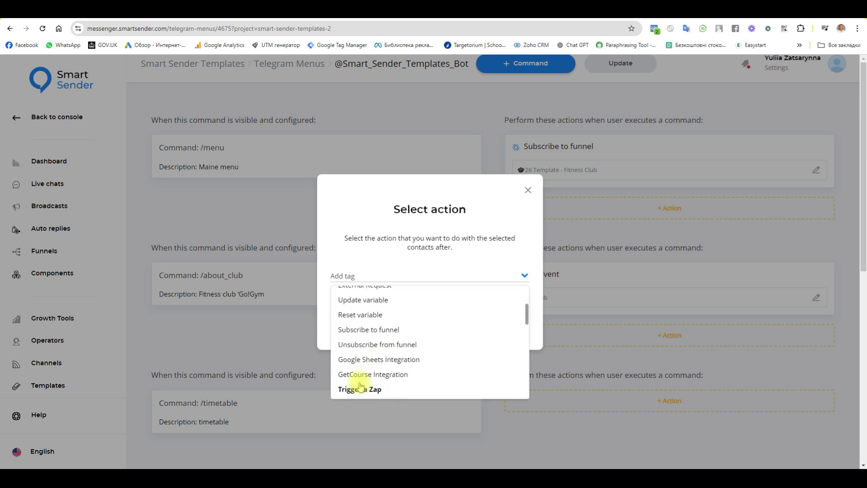
pyautogui.scroll(1, 356, 325)
pyautogui.scroll(-5, 361, 356)
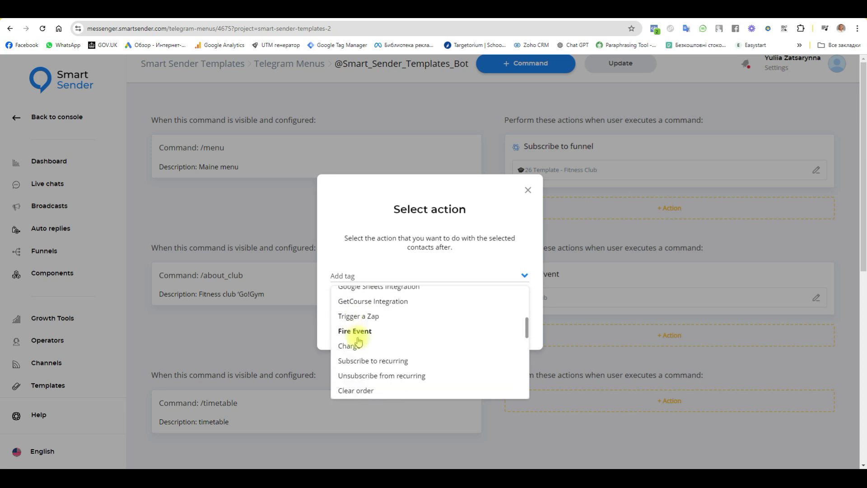
pyautogui.scroll(-2, 366, 383)
pyautogui.scroll(-3, 366, 381)
pyautogui.scroll(4, 366, 379)
pyautogui.scroll(4, 361, 379)
pyautogui.click(364, 332)
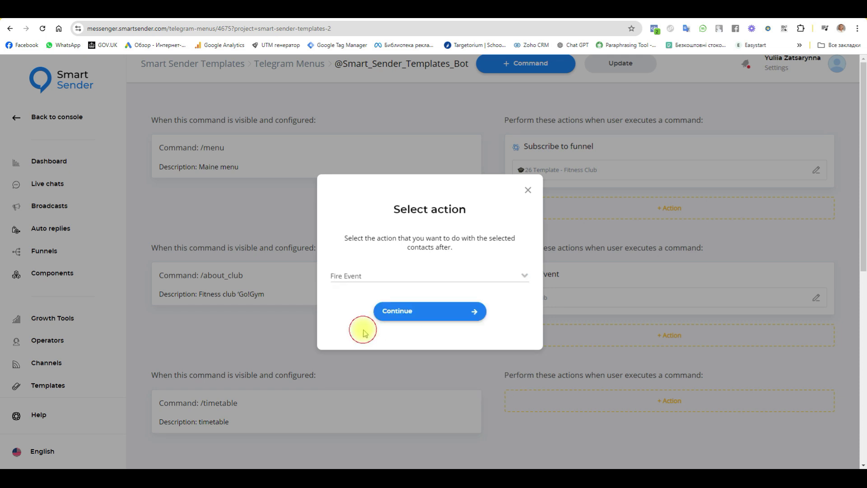
pyautogui.click(407, 312)
# Step: Name the fired event timetable and save the action
pyautogui.moveTo(748, 157); pyautogui.dragTo(661, 151)
pyautogui.write('timetable')
pyautogui.click(739, 436)
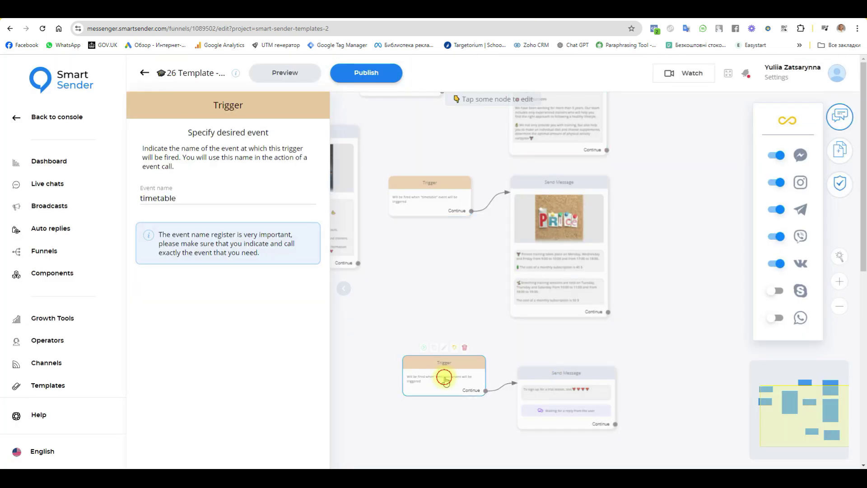
# Step: Copy the trial_lesson event name from its funnel trigger and return to the Telegram menu page
pyautogui.click(444, 379)
pyautogui.moveTo(189, 198); pyautogui.dragTo(124, 187)
pyautogui.hotkey('ctrl', 'c')
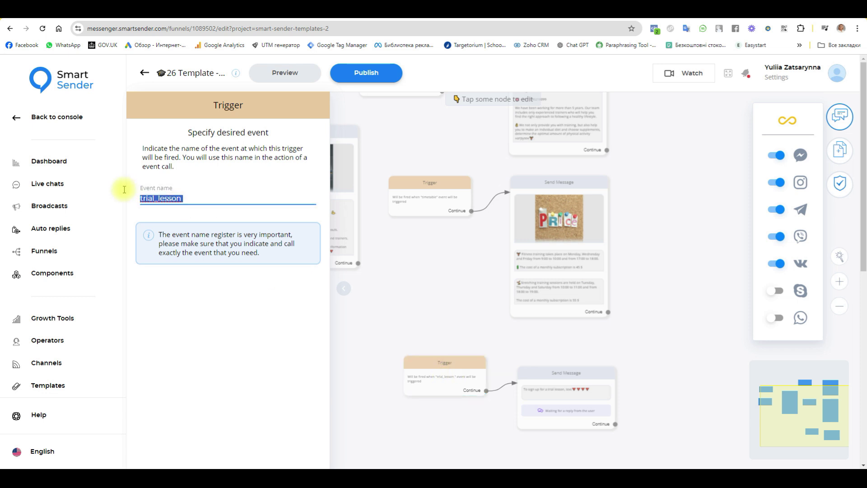
pyautogui.click(457, 14)
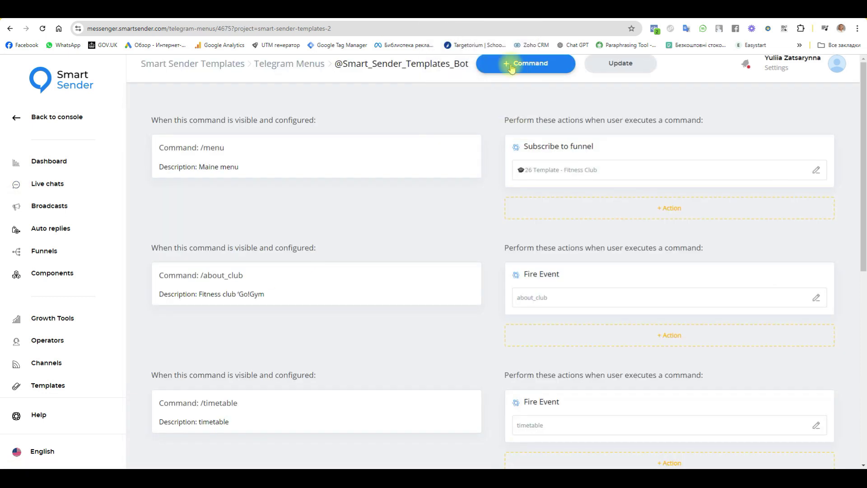
# Step: Create a new Telegram menu command named /trial_lesson with the description trial_lesson
pyautogui.scroll(-1, 488, 356)
pyautogui.scroll(2, 495, 309)
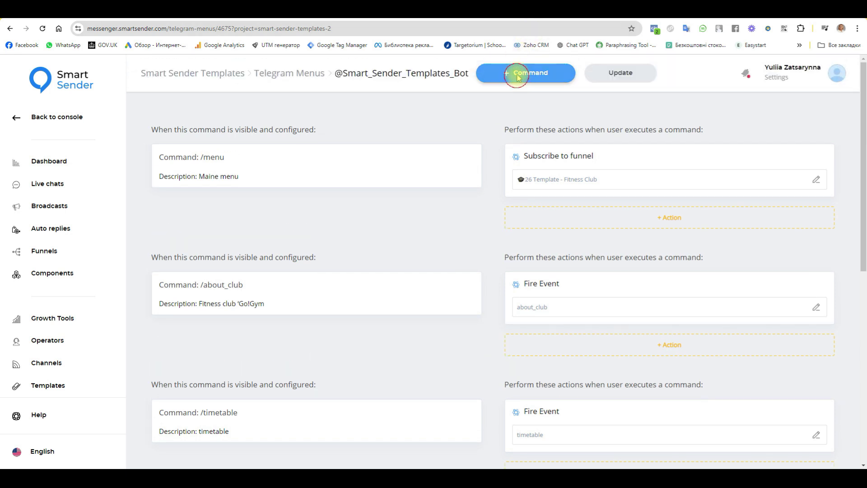
pyautogui.click(519, 73)
pyautogui.click(642, 167)
pyautogui.write('/')
pyautogui.hotkey('ctrl', 'v')
pyautogui.click(668, 236)
pyautogui.hotkey('ctrl', 'v')
pyautogui.click(685, 360)
# Step: Add a Fire Event action to the /trial_lesson command with the event name trial_lesson and save it
pyautogui.scroll(-3, 557, 269)
pyautogui.scroll(-1, 556, 269)
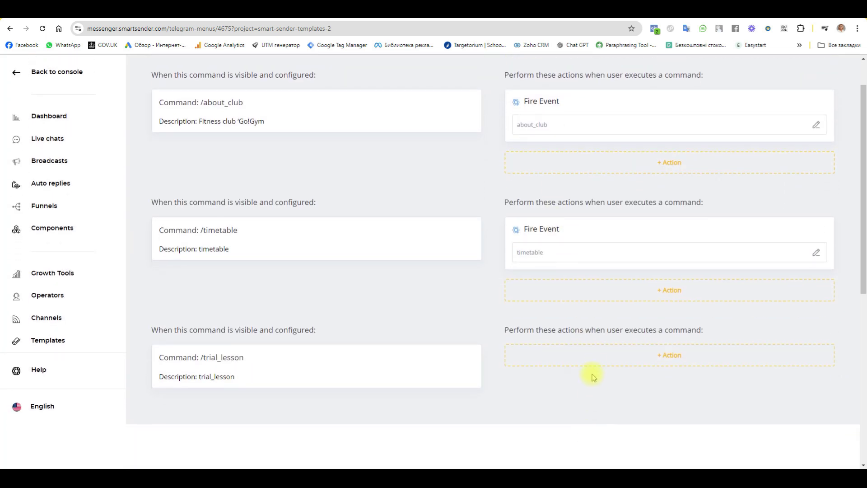
pyautogui.click(603, 355)
pyautogui.click(424, 277)
pyautogui.scroll(-3, 383, 353)
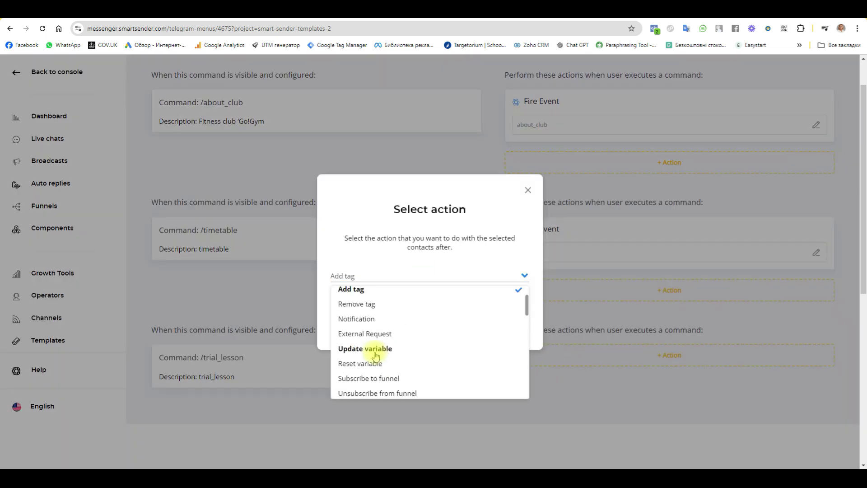
pyautogui.scroll(-1, 367, 356)
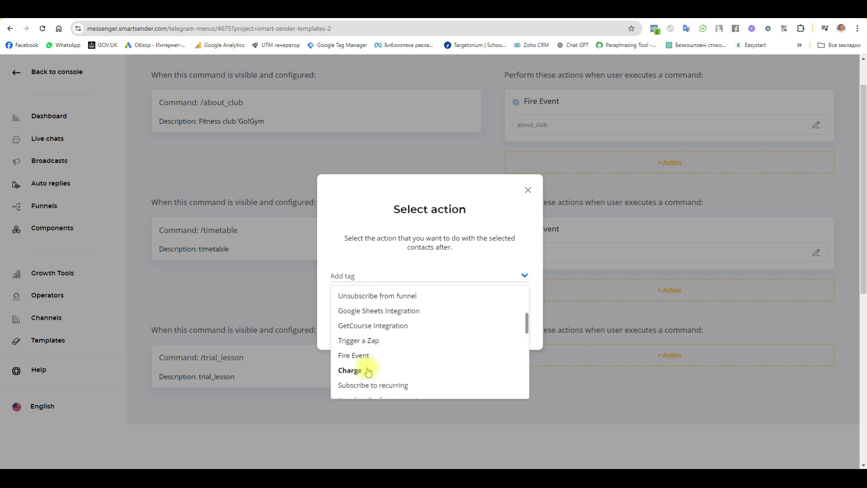
pyautogui.click(367, 356)
pyautogui.click(431, 315)
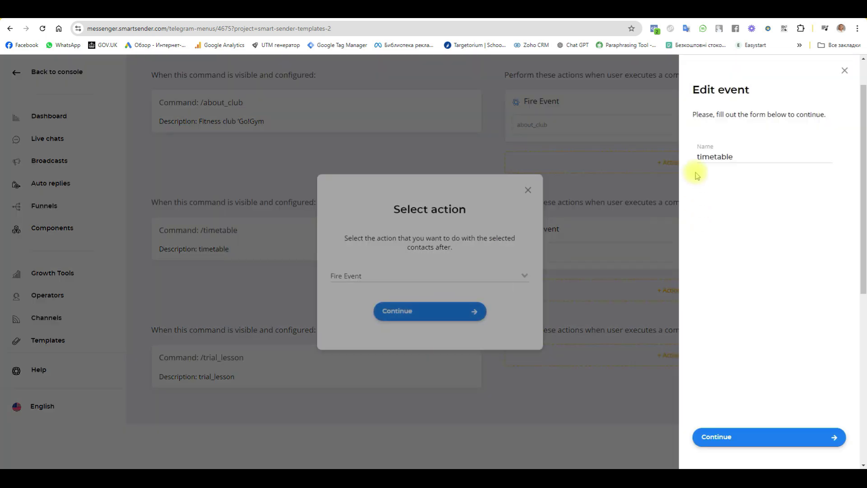
pyautogui.moveTo(739, 156); pyautogui.dragTo(658, 156)
pyautogui.hotkey('ctrl', 'v')
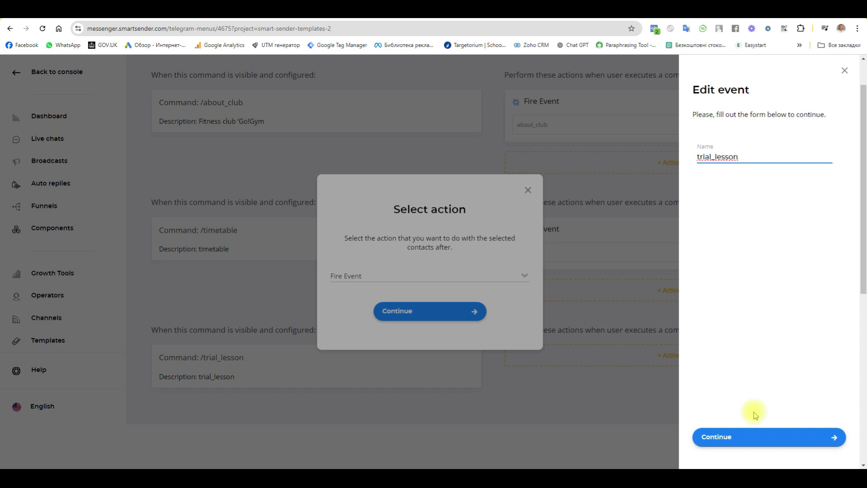
pyautogui.click(741, 436)
# Step: Add a second action of type Notification to the /trial_lesson command
pyautogui.scroll(3, 514, 255)
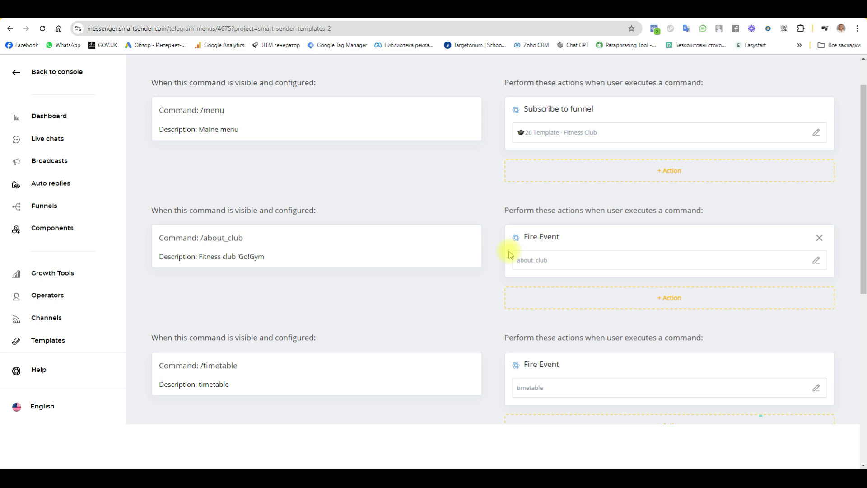
pyautogui.scroll(-7, 509, 254)
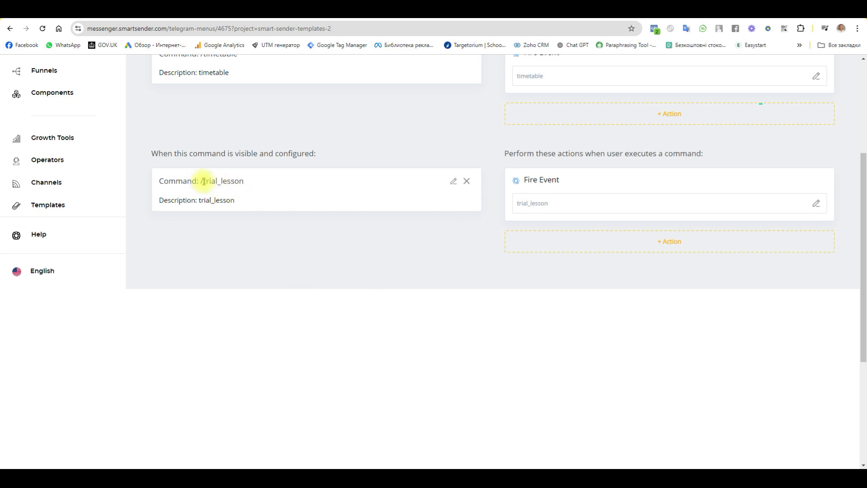
pyautogui.click(651, 244)
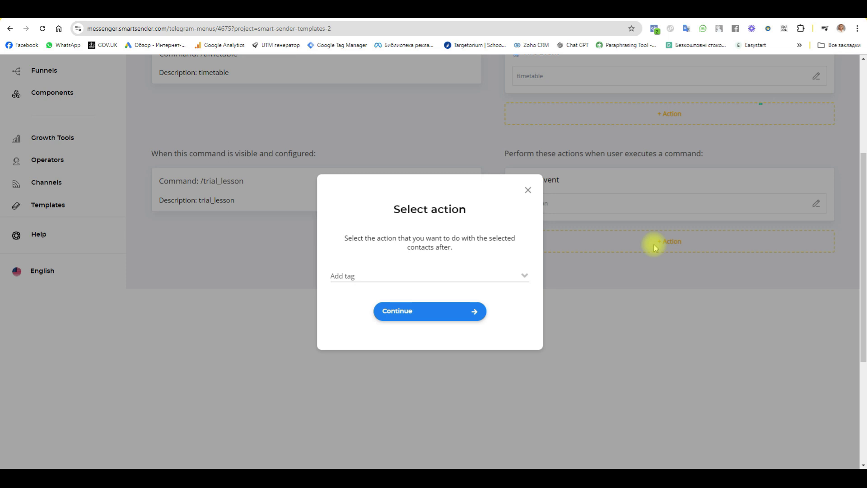
pyautogui.click(354, 276)
pyautogui.scroll(-1, 419, 321)
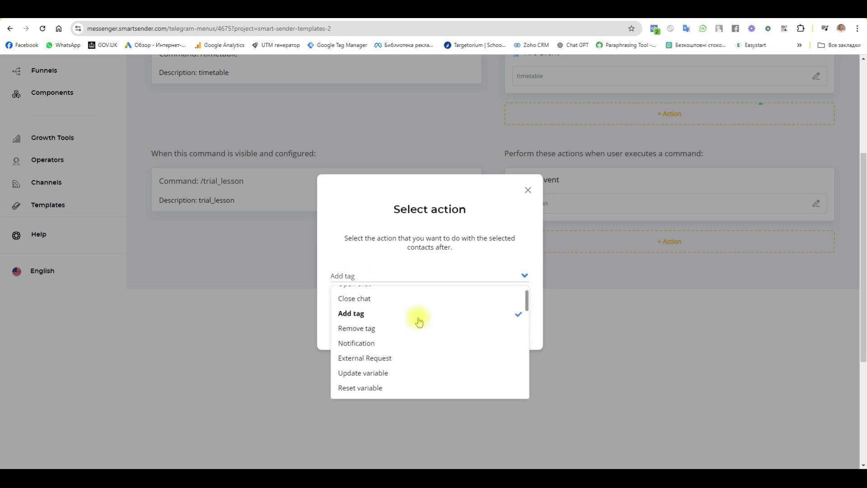
pyautogui.scroll(-1, 419, 321)
pyautogui.scroll(-2, 419, 322)
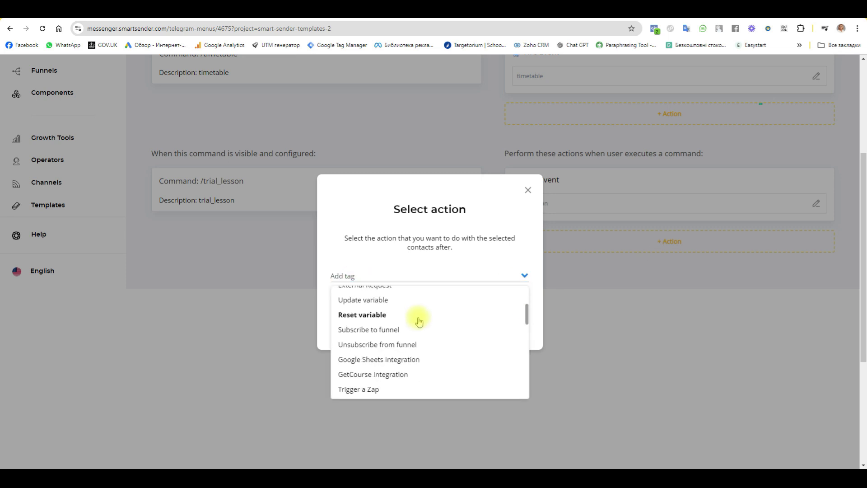
pyautogui.scroll(-1, 419, 321)
pyautogui.scroll(5, 416, 319)
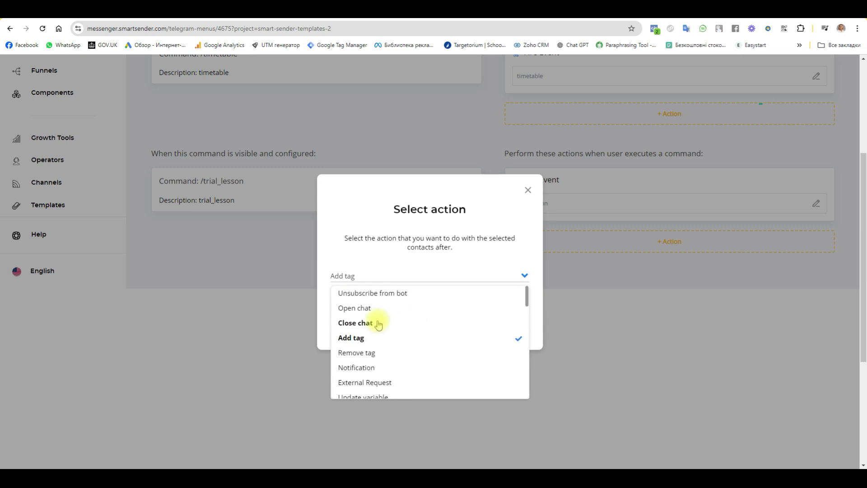
pyautogui.click(362, 366)
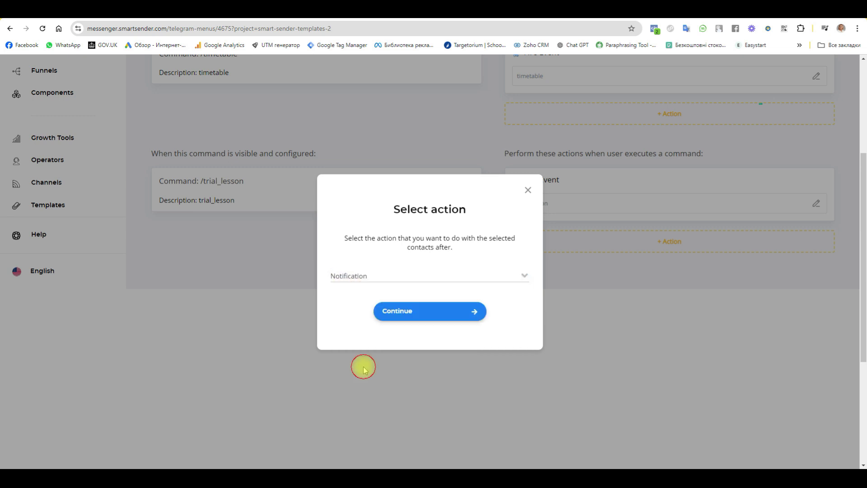
pyautogui.click(442, 315)
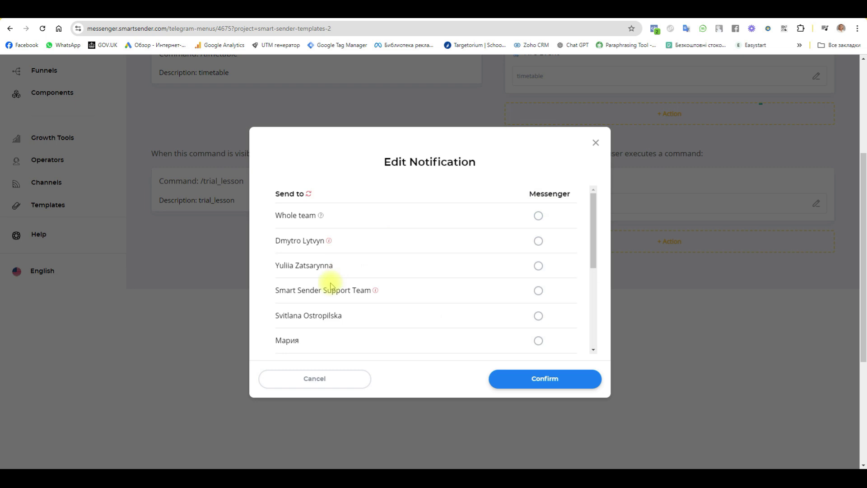
# Step: Send the notification to the signed-in operator by messenger with the text "The user is interested in the lesson" and confirm it
pyautogui.click(538, 265)
pyautogui.scroll(-5, 441, 281)
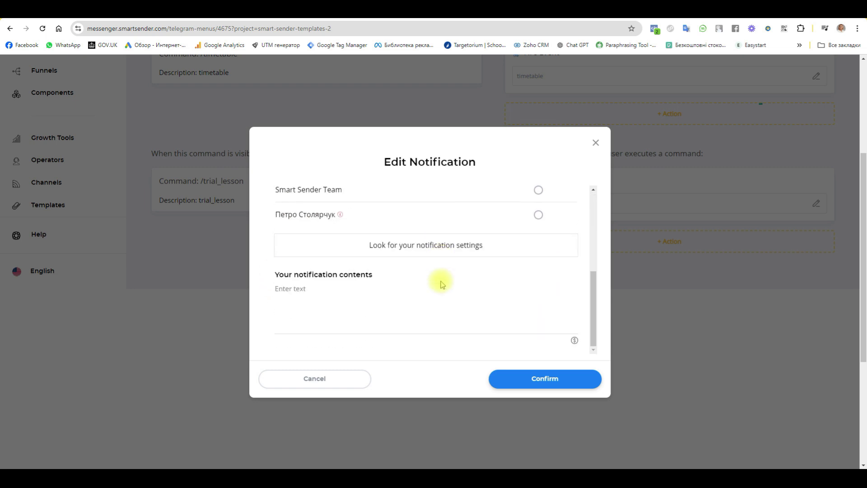
pyautogui.scroll(-3, 441, 286)
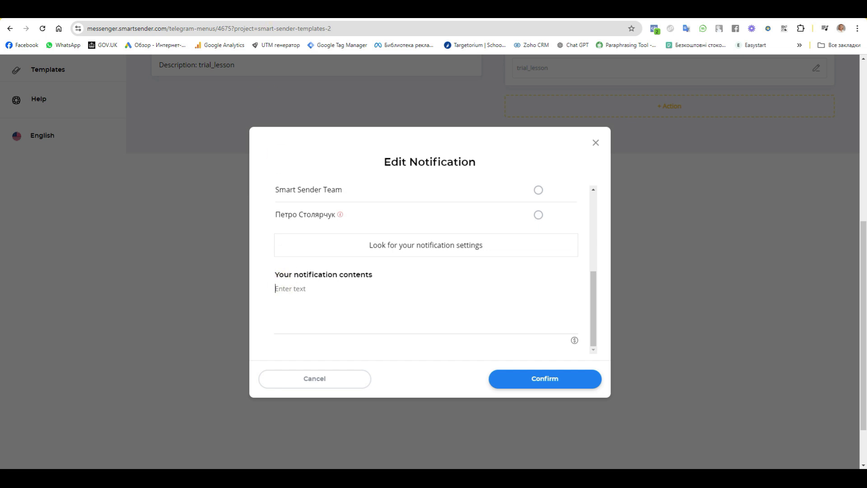
pyautogui.click(292, 291)
pyautogui.write('The user is interested in the lesson')
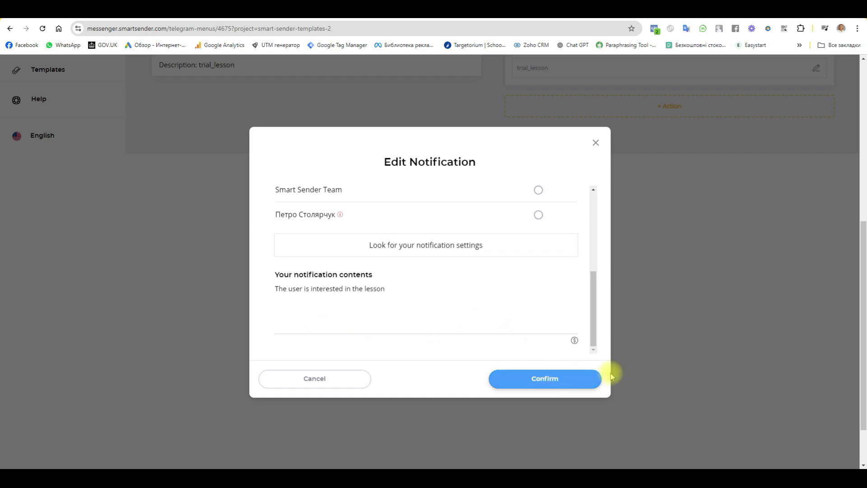
pyautogui.click(556, 380)
# Step: Review the configured commands and their actions and update the bot's Telegram menu
pyautogui.scroll(8, 411, 118)
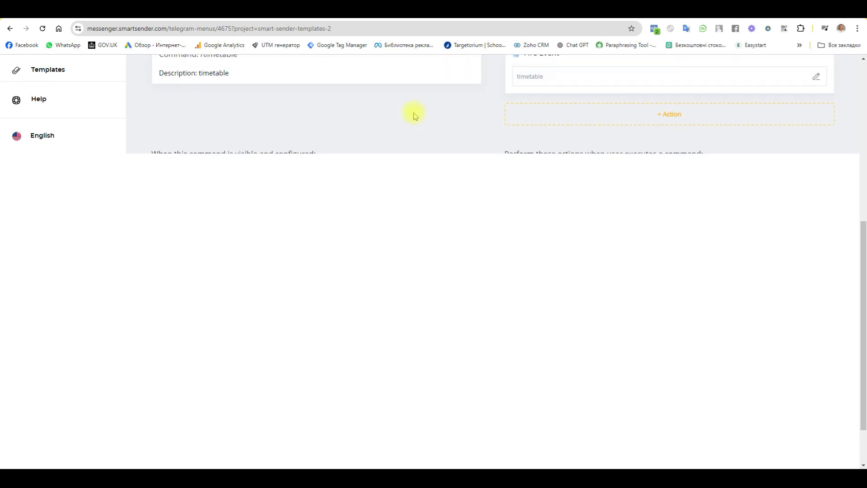
pyautogui.scroll(3, 53, 109)
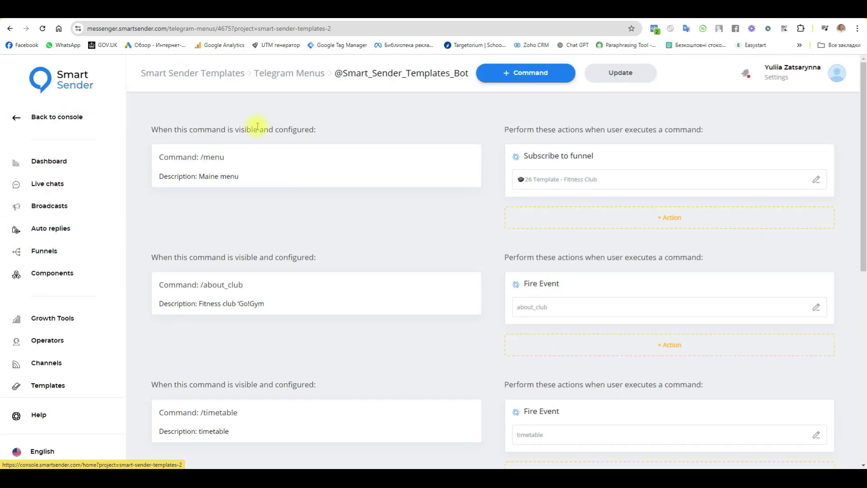
pyautogui.scroll(-3, 236, 260)
pyautogui.scroll(-2, 234, 259)
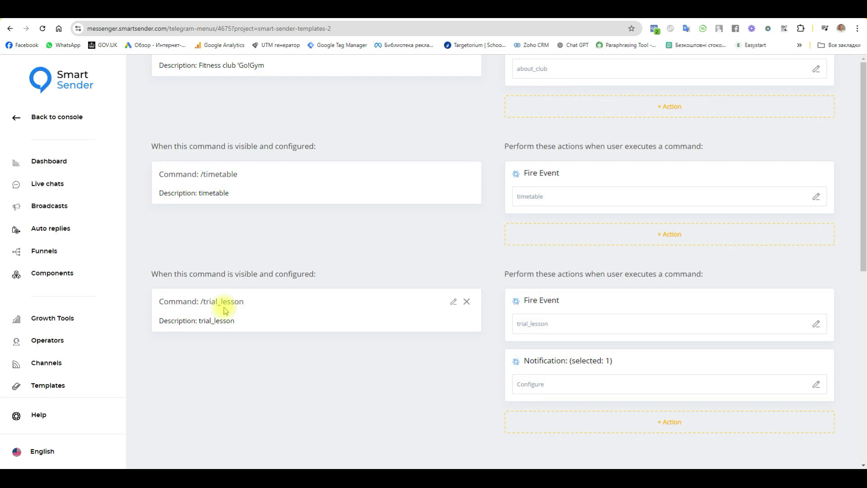
pyautogui.scroll(5, 623, 205)
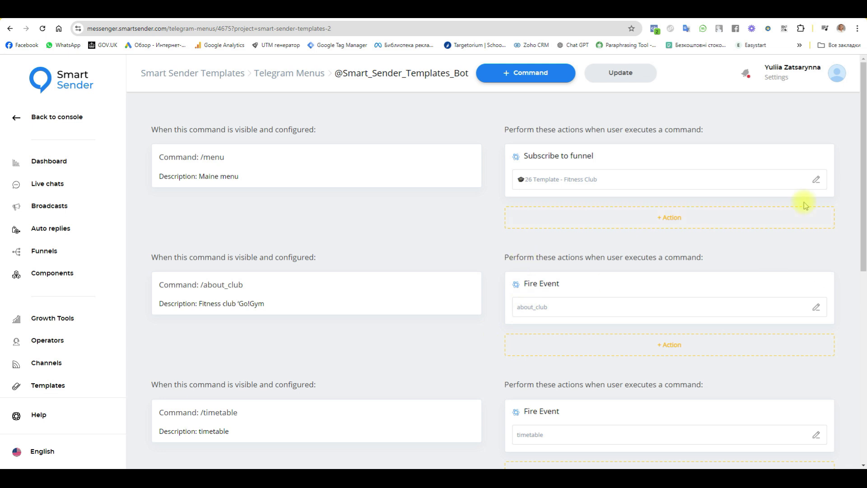
pyautogui.scroll(-5, 557, 299)
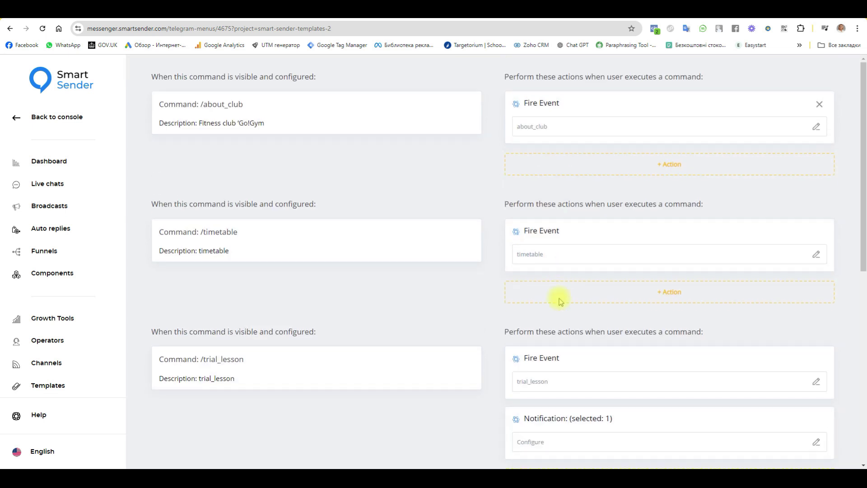
pyautogui.scroll(-1, 550, 328)
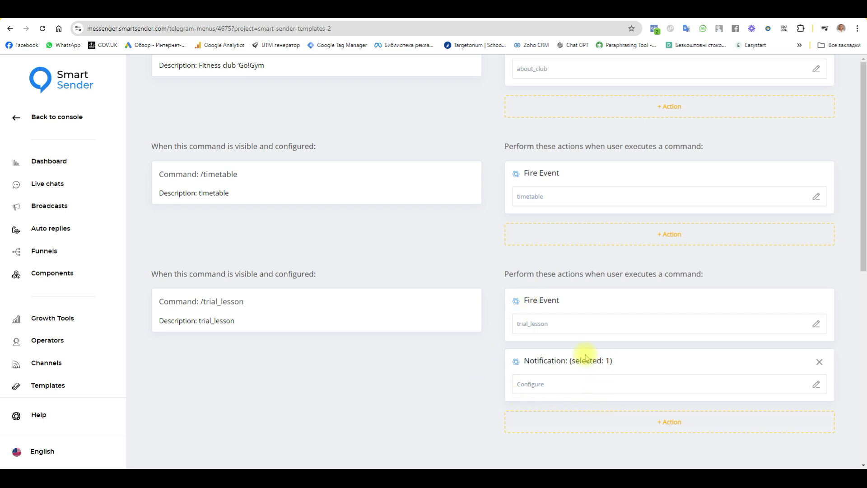
pyautogui.scroll(6, 470, 130)
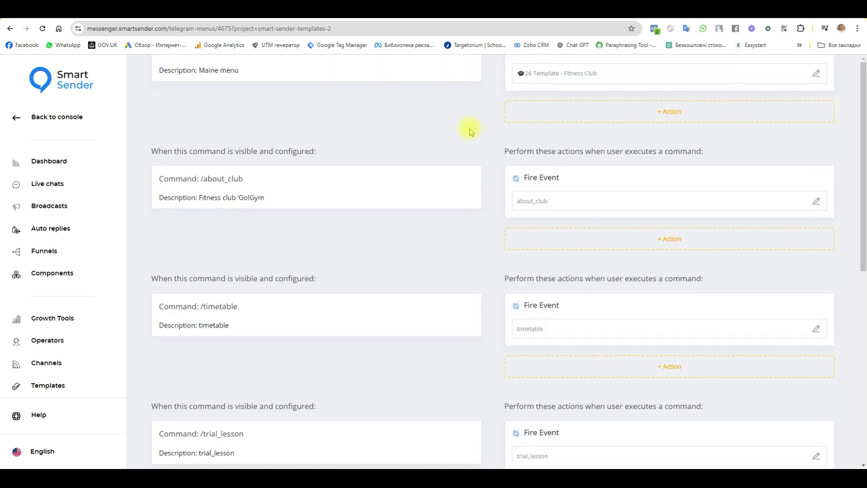
pyautogui.click(638, 74)
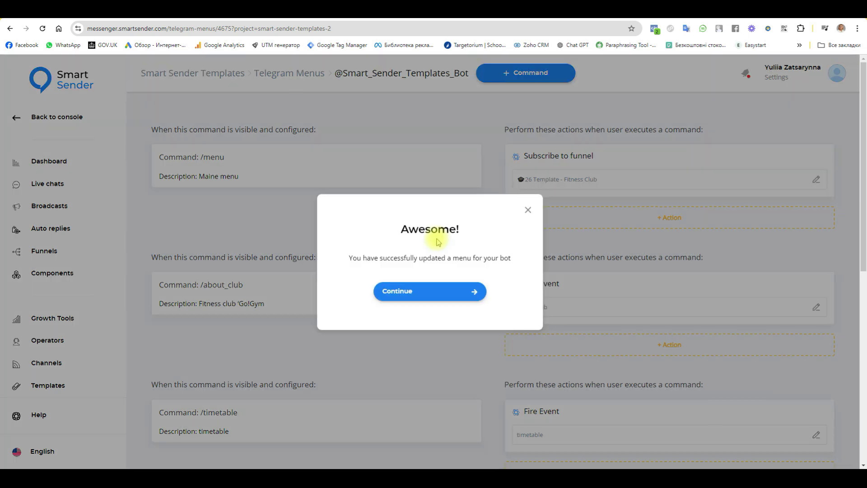
pyautogui.click(429, 292)
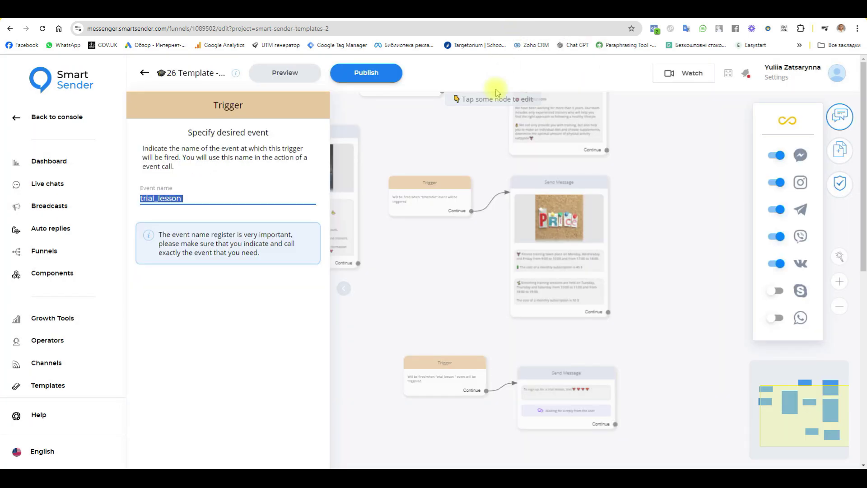
# Step: Publish the 26 Template - Fitness Club funnel and preview it in the Smart_Sender_Templates_Bot (telegram) channel
pyautogui.click(363, 73)
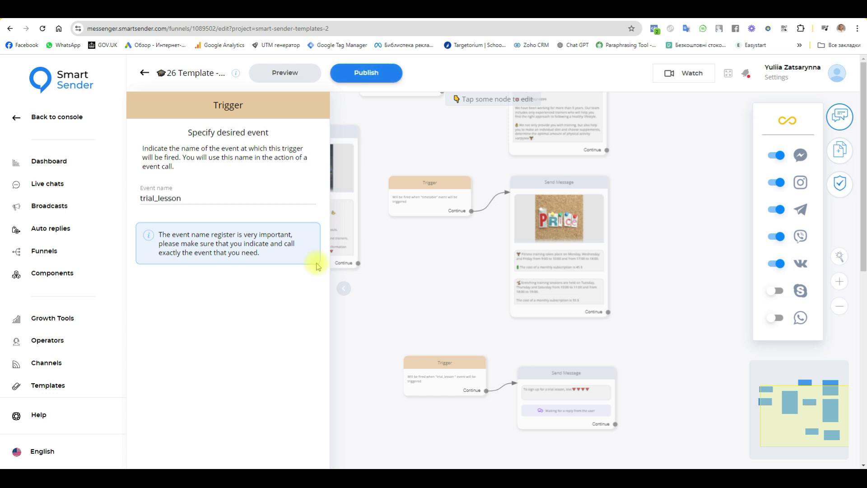
pyautogui.click(368, 77)
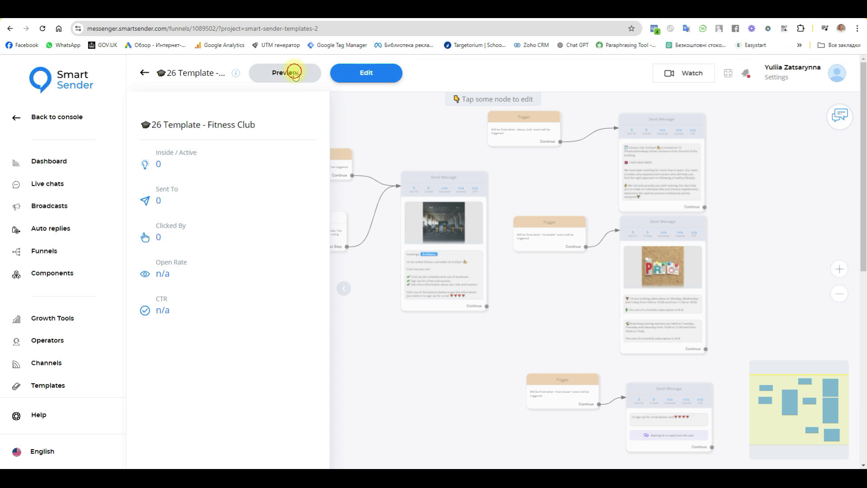
pyautogui.click(293, 73)
pyautogui.click(403, 264)
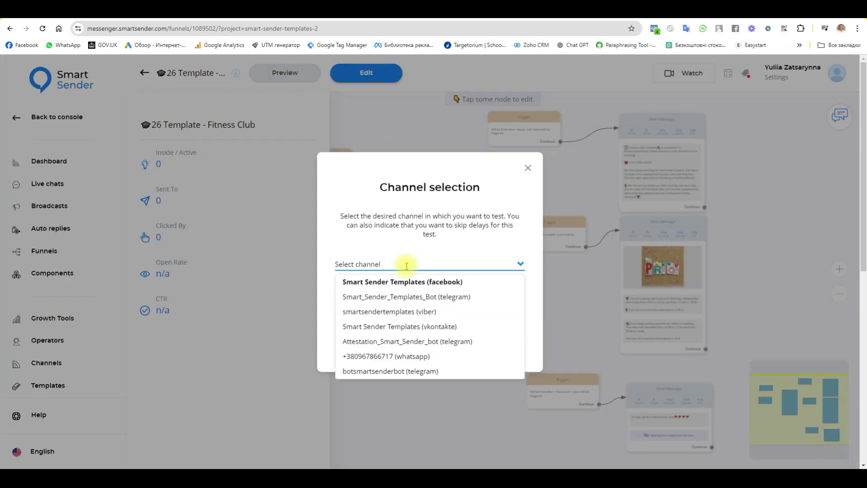
pyautogui.click(401, 298)
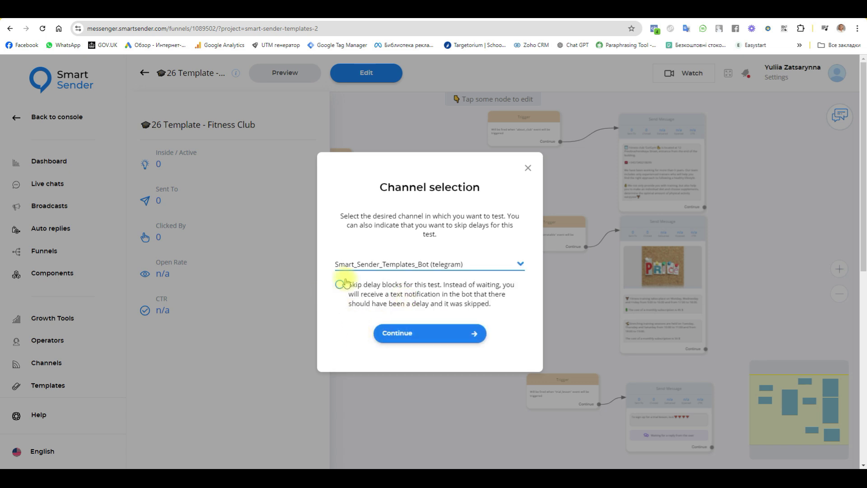
pyautogui.click(432, 338)
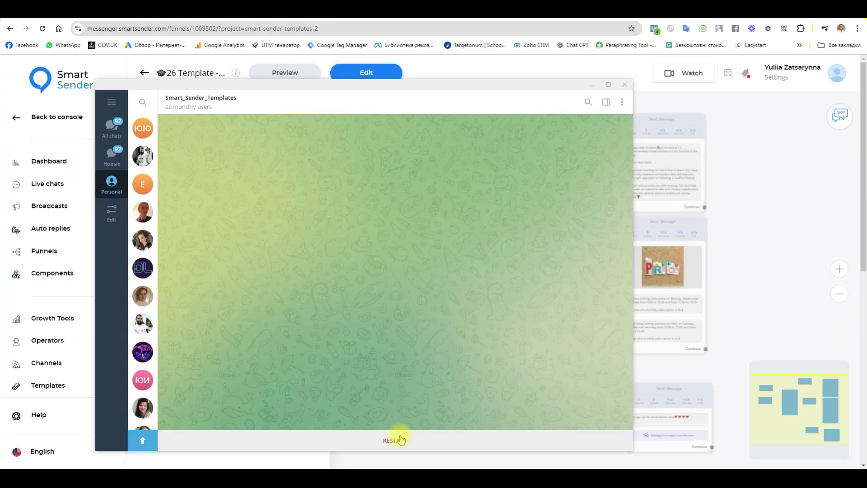
# Step: Restart the Smart_Sender_Templates bot in Telegram and run /about_club from its command menu
pyautogui.click(400, 439)
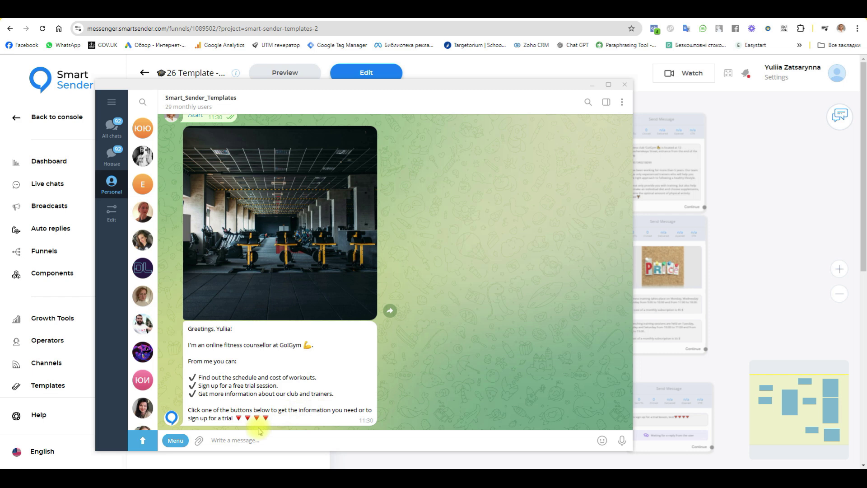
pyautogui.click(176, 440)
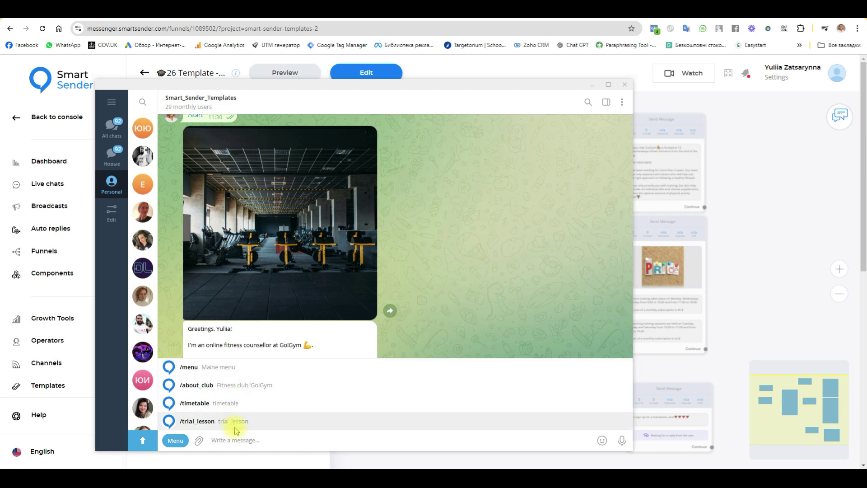
pyautogui.click(197, 385)
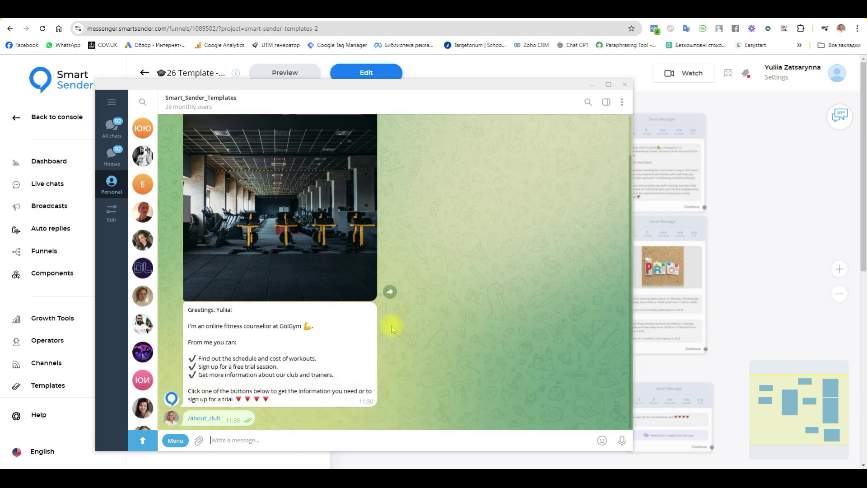
# Step: Send the /trial_lesson command to the bot as a typed message and highlight the two replies
pyautogui.moveTo(190, 447)
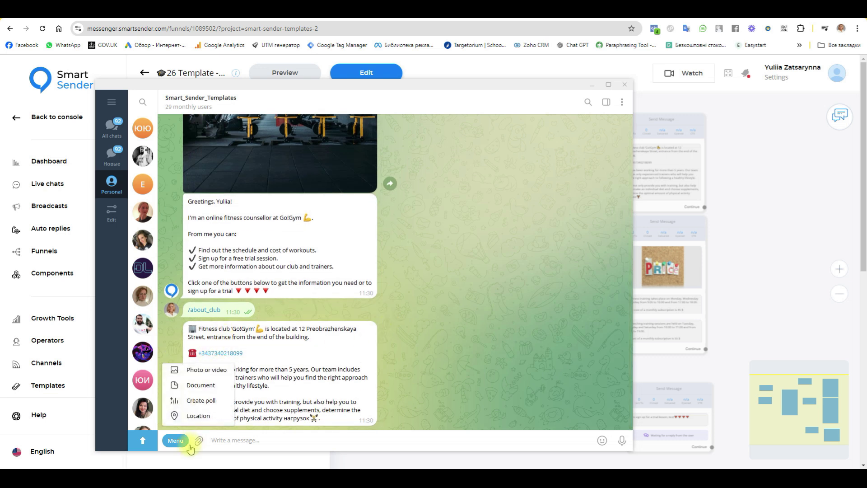
pyautogui.click(216, 441)
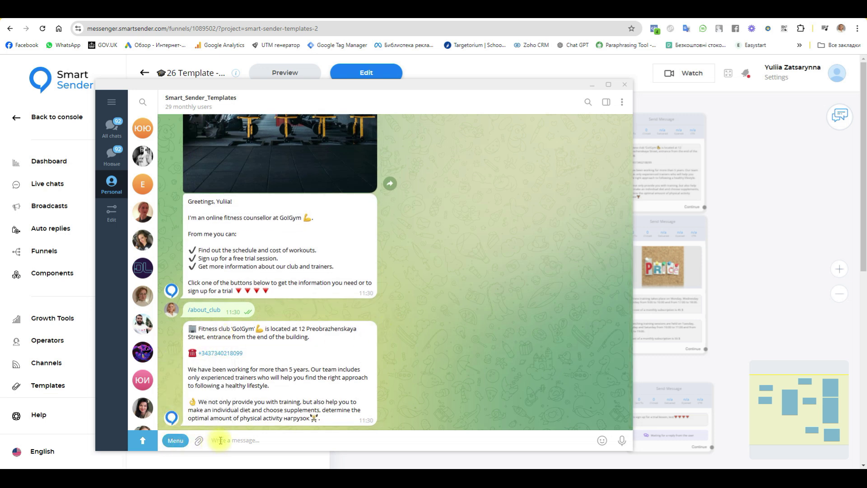
pyautogui.write('/')
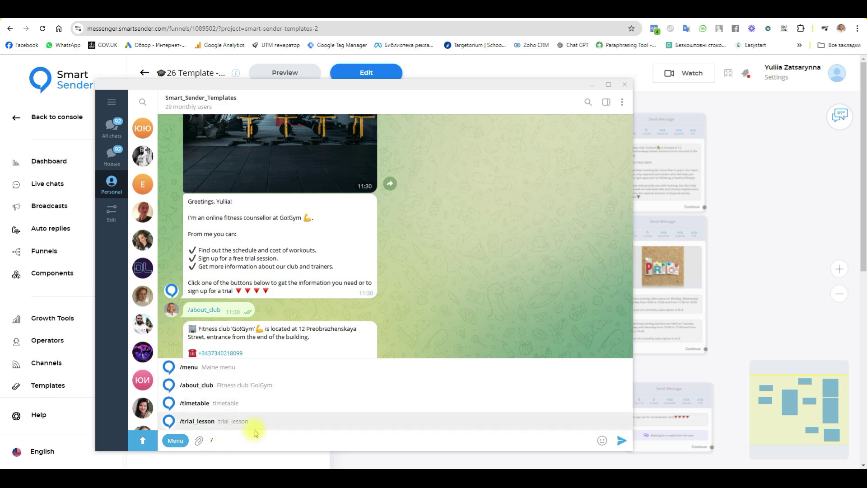
pyautogui.write('trial_lesson')
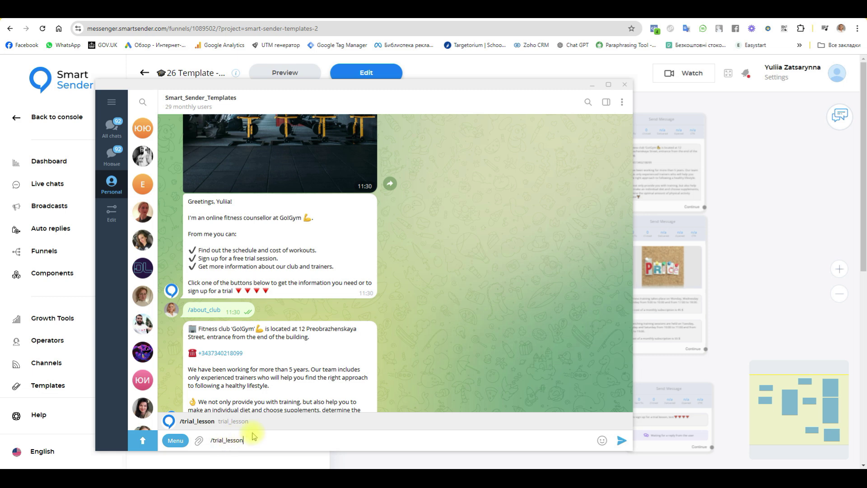
pyautogui.press('Return')
pyautogui.moveTo(310, 417); pyautogui.dragTo(191, 423)
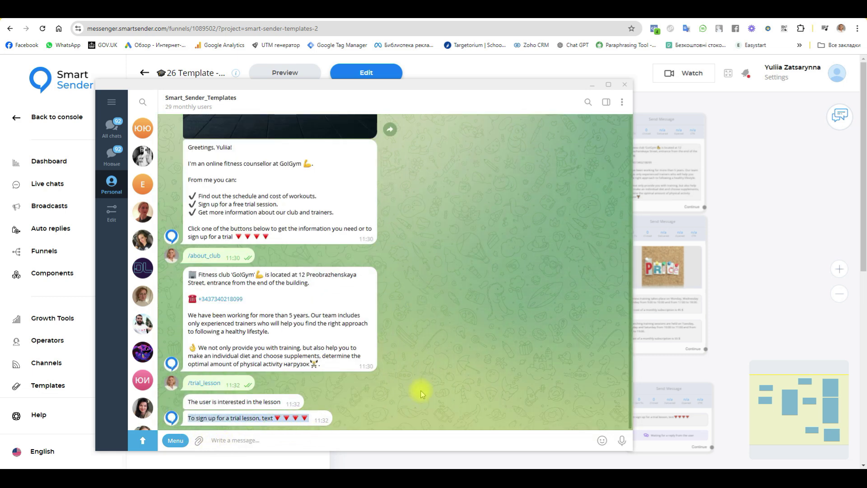
pyautogui.moveTo(189, 401); pyautogui.dragTo(289, 401)
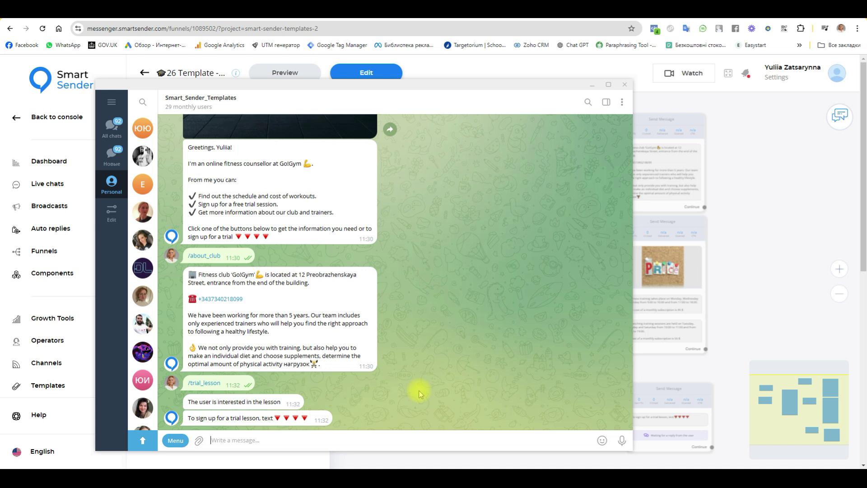
# Step: Run the /menu command from the bot's command list
pyautogui.click(175, 440)
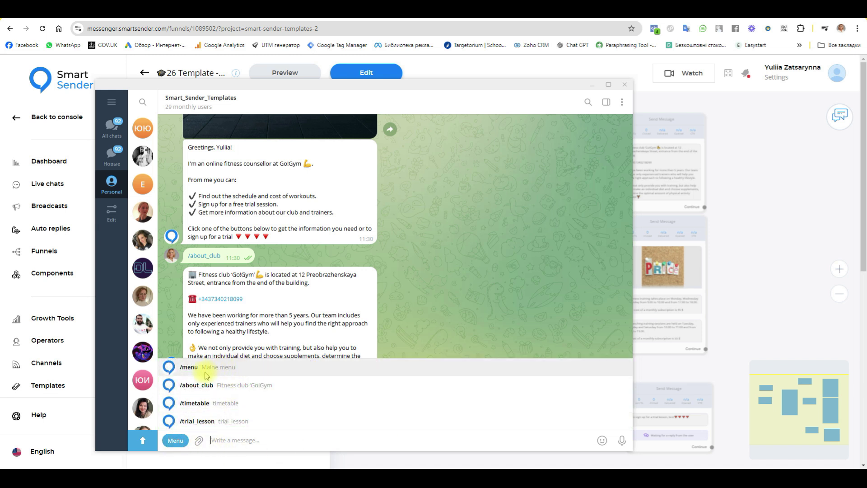
pyautogui.click(228, 369)
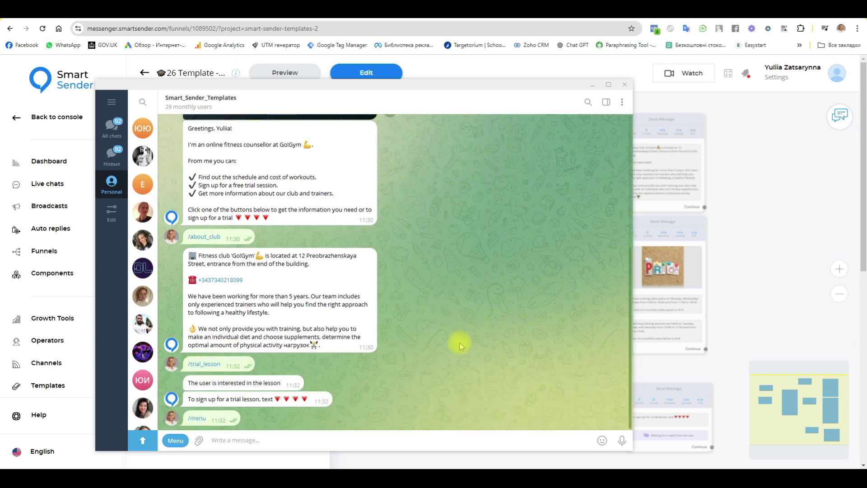